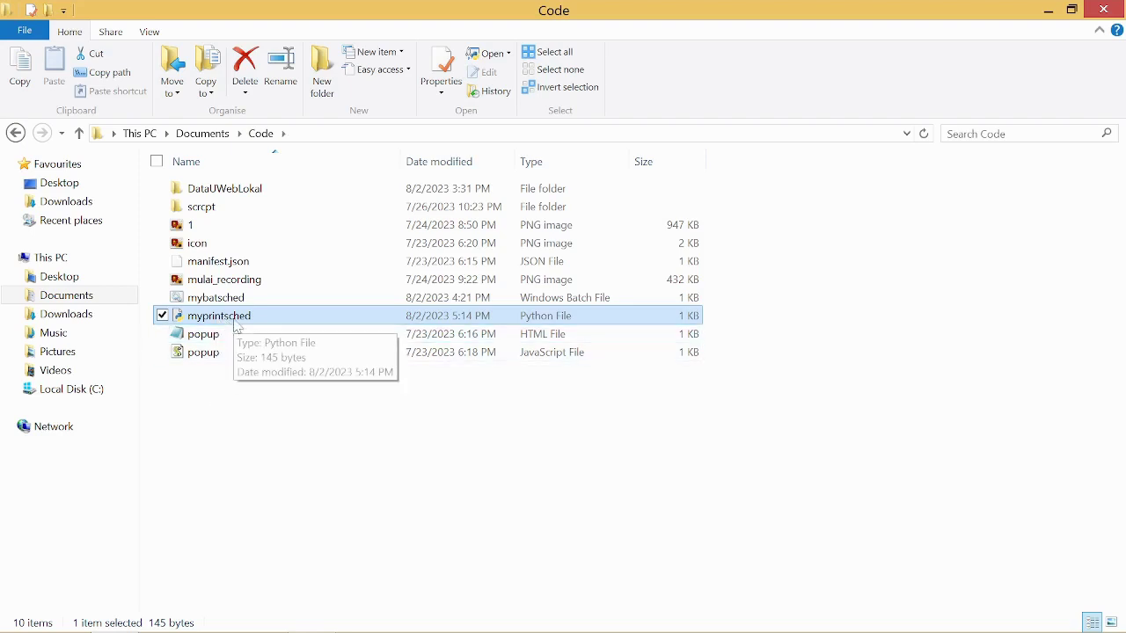
pyautogui.click(251, 509)
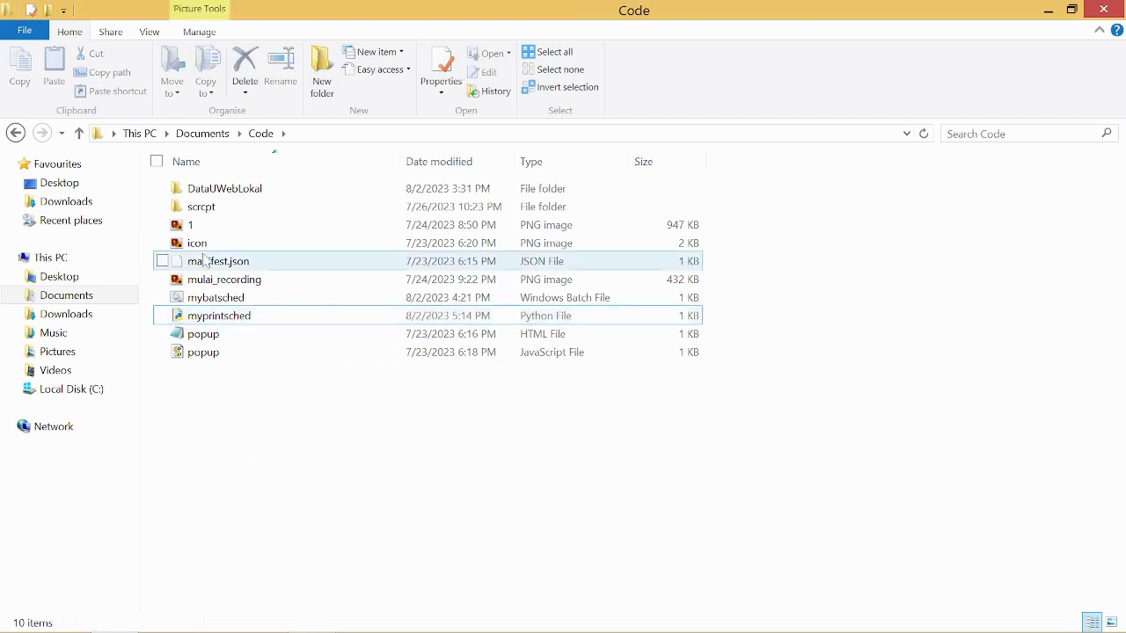
pyautogui.click(221, 319)
pyautogui.click(218, 303)
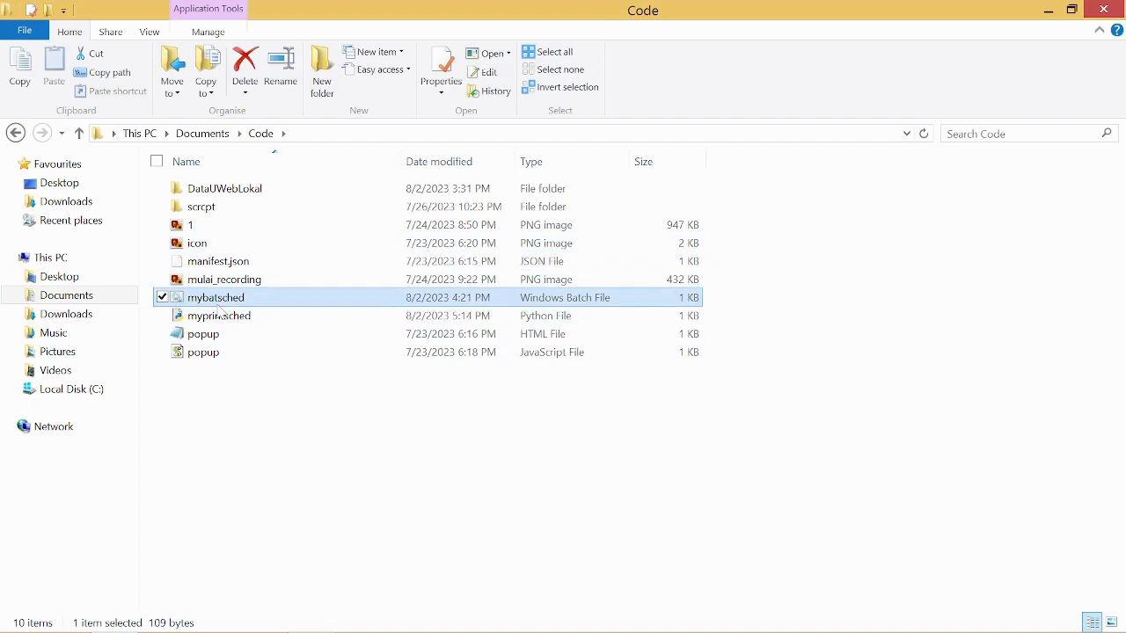
pyautogui.click(201, 322)
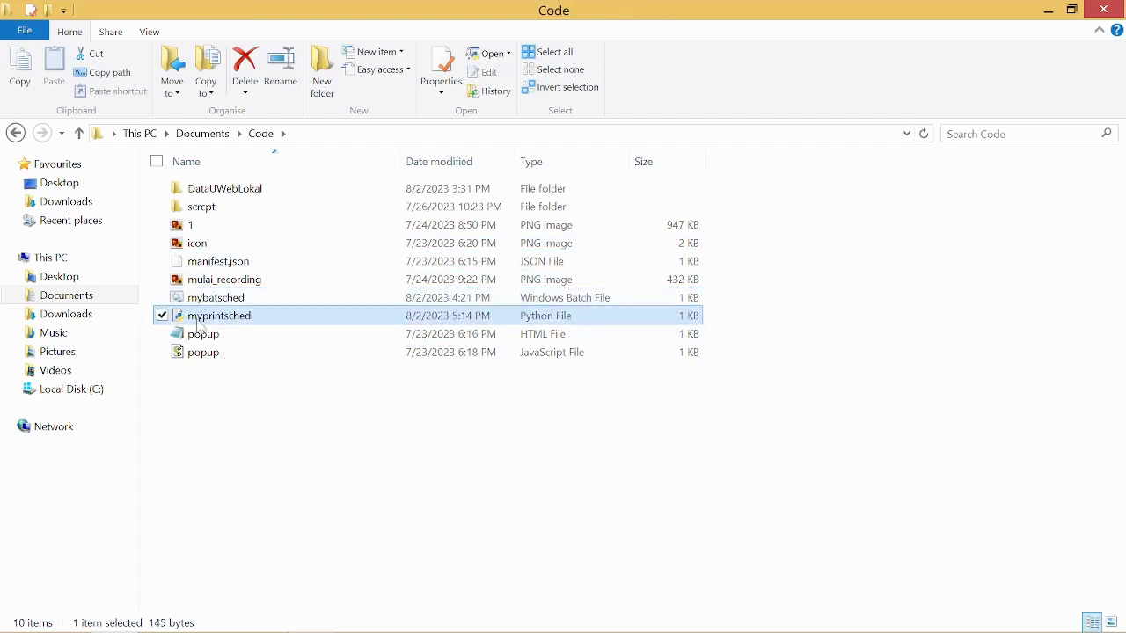
pyautogui.click(208, 302)
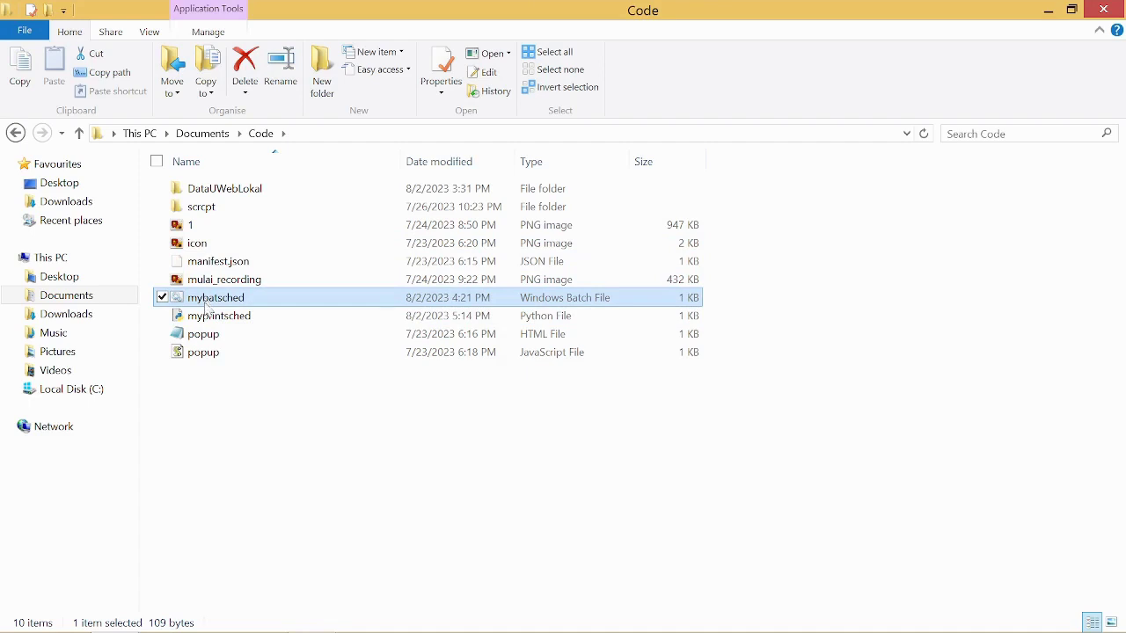
pyautogui.click(205, 321)
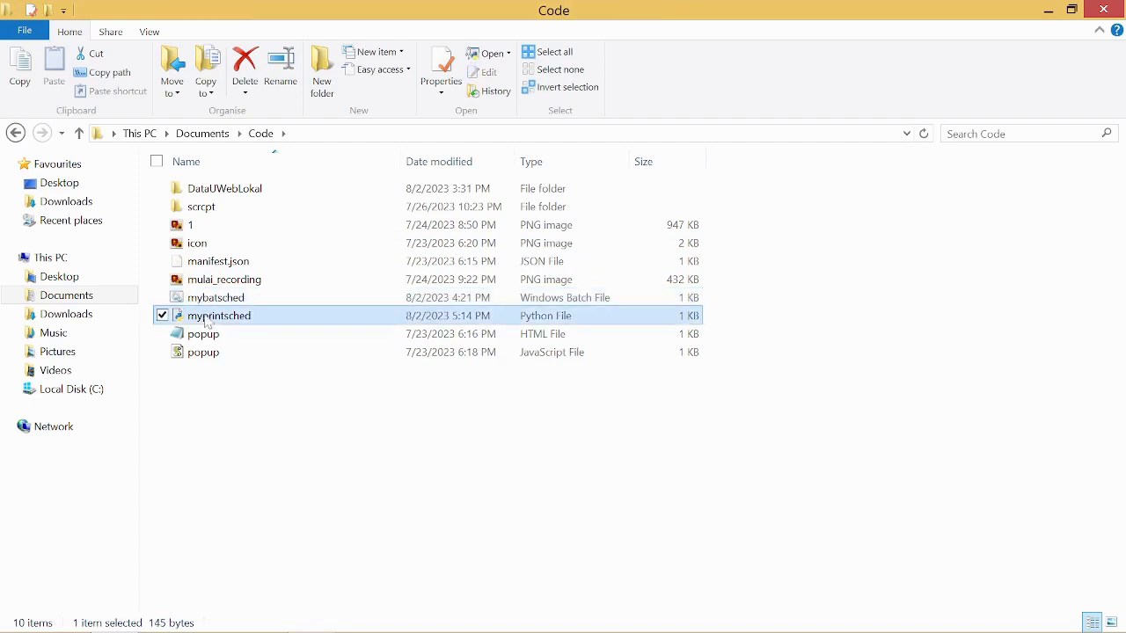
pyautogui.click(213, 304)
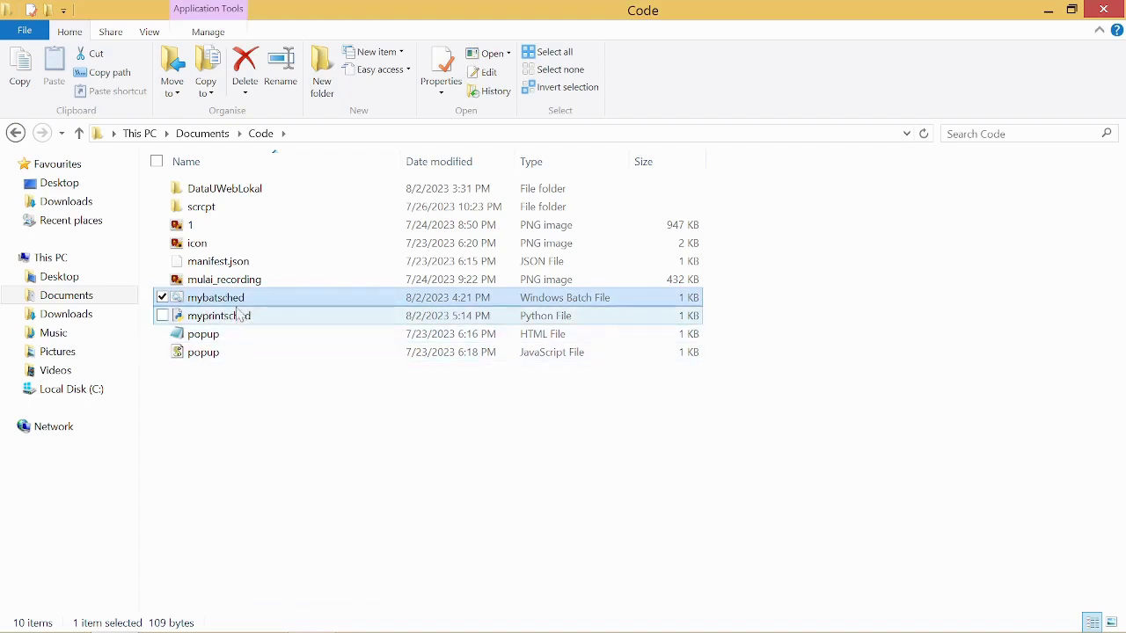
pyautogui.moveTo(211, 300)
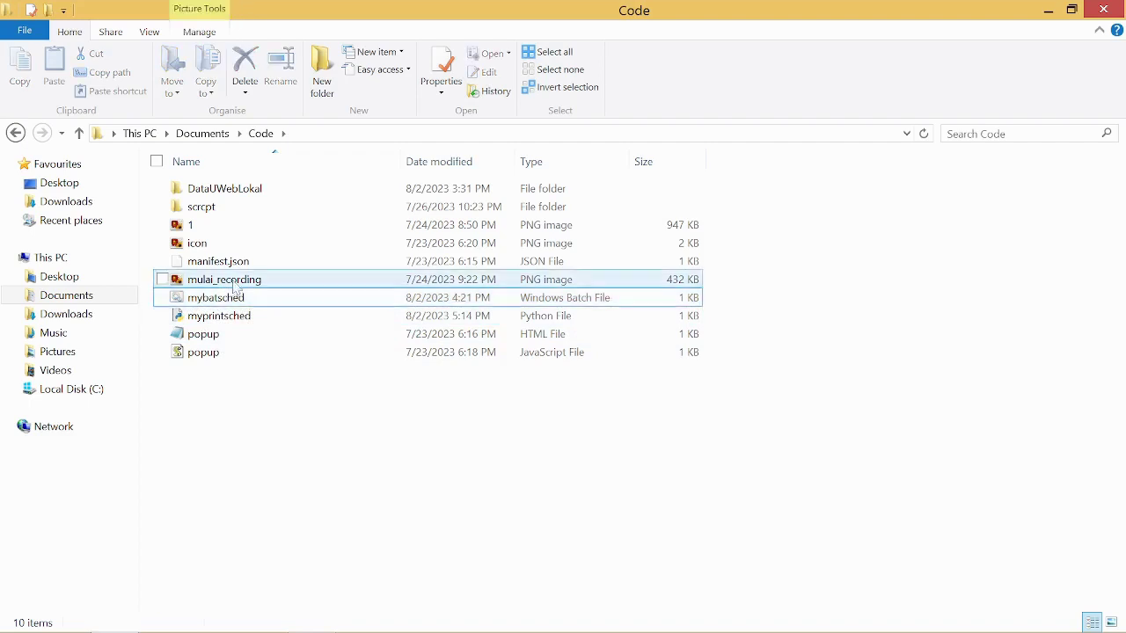
pyautogui.click(235, 512)
pyautogui.click(226, 303)
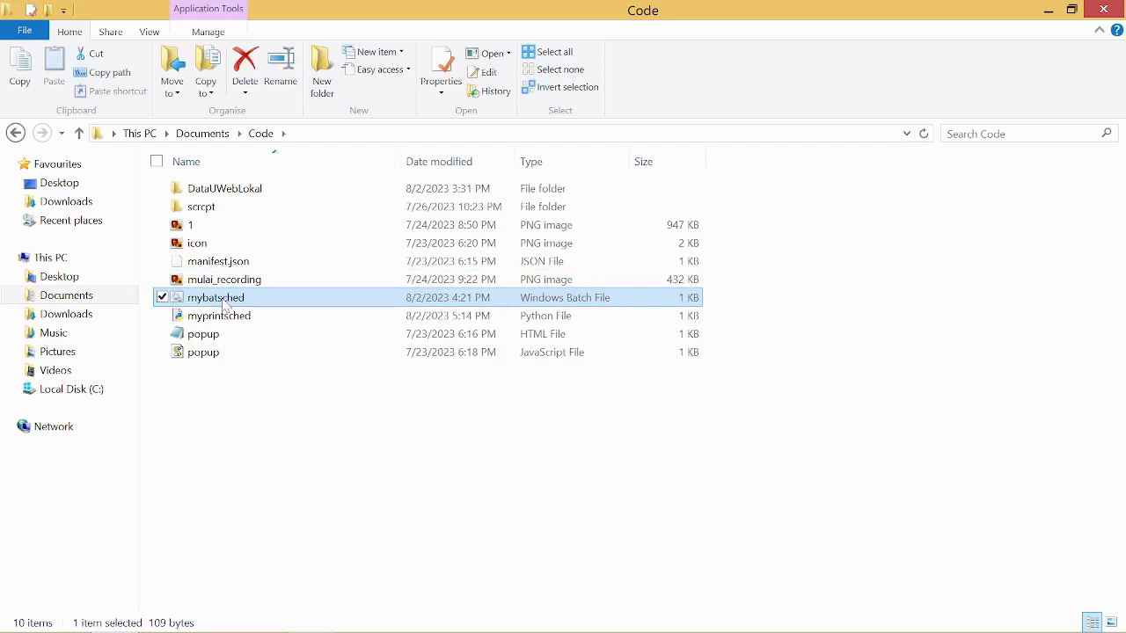
pyautogui.click(220, 434)
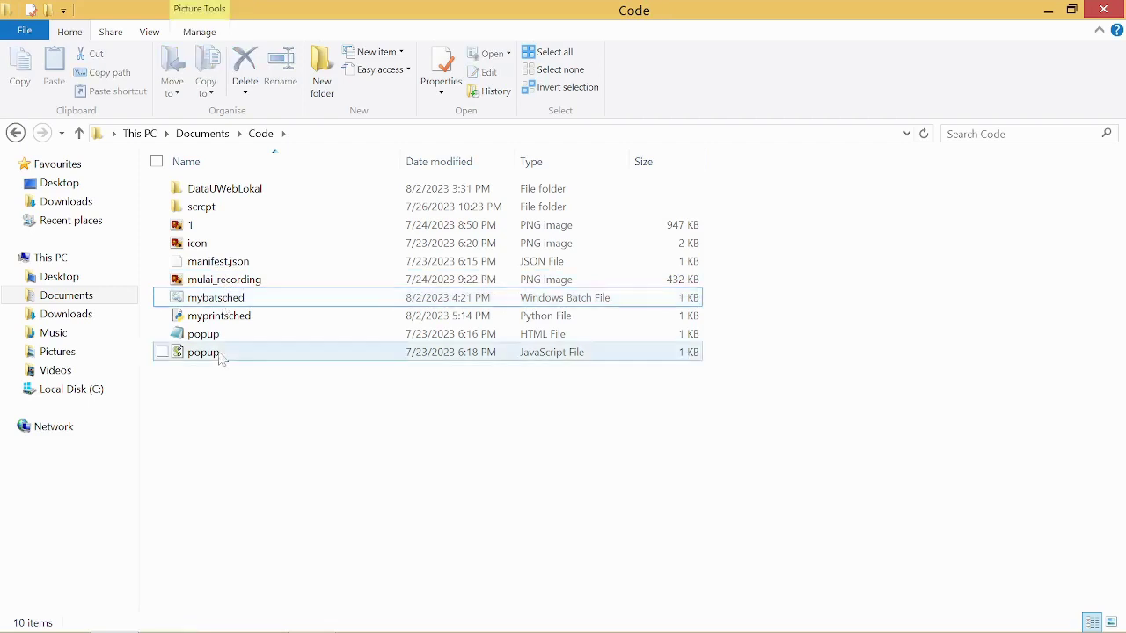
# Step: Open the mybatsched batch file for editing in Notepad and move its window aside from the file list
pyautogui.click(230, 304)
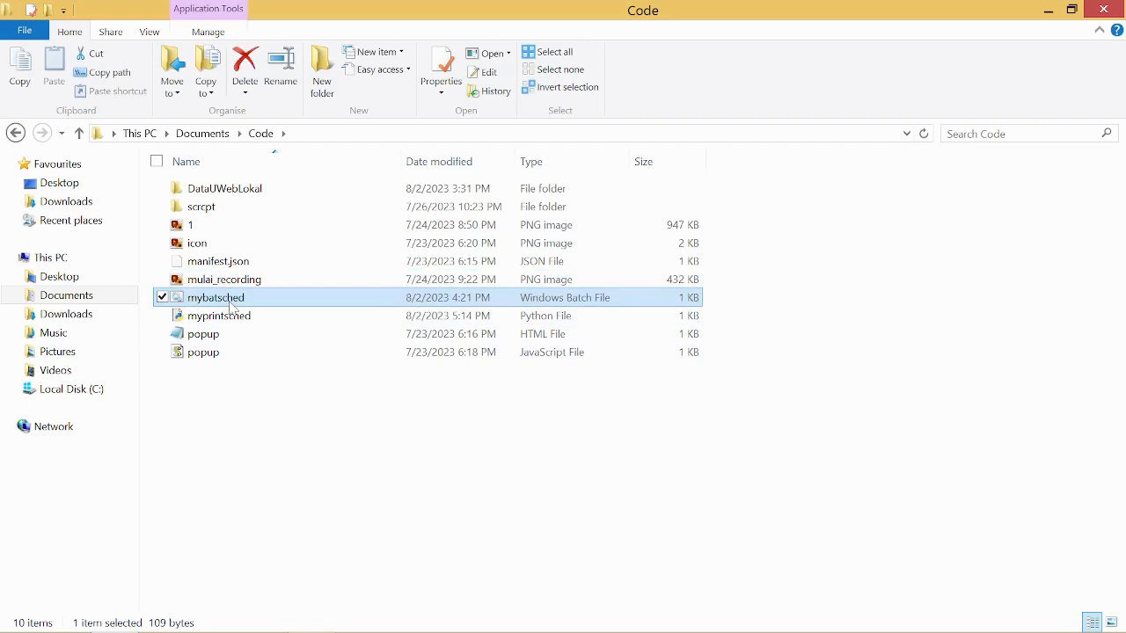
pyautogui.rightClick(230, 303)
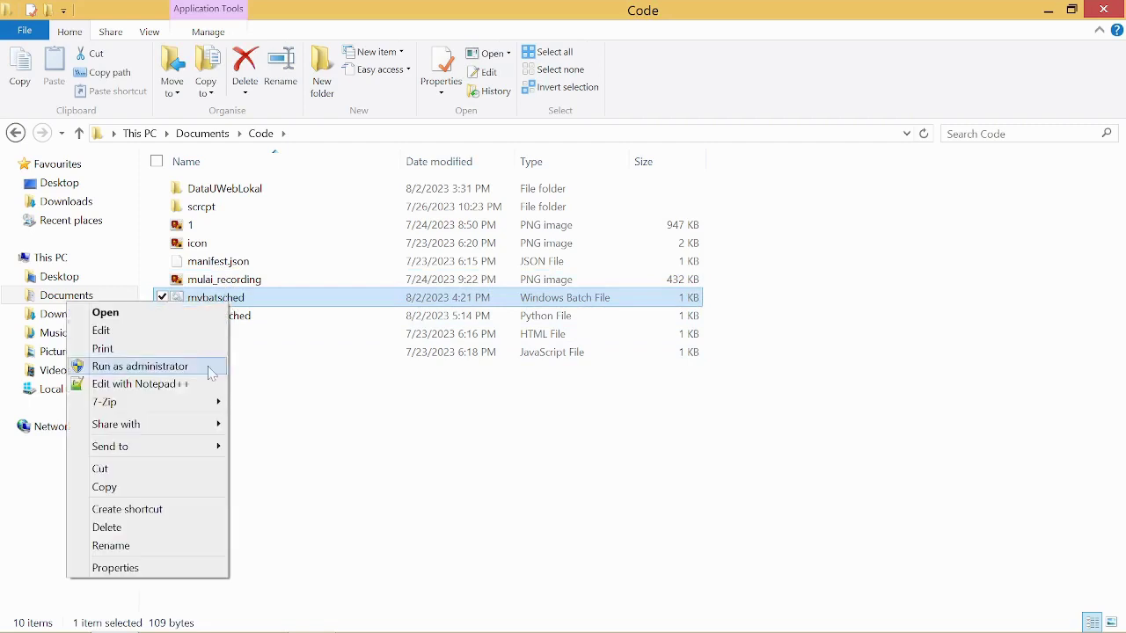
pyautogui.click(160, 331)
pyautogui.moveTo(373, 220); pyautogui.dragTo(575, 204)
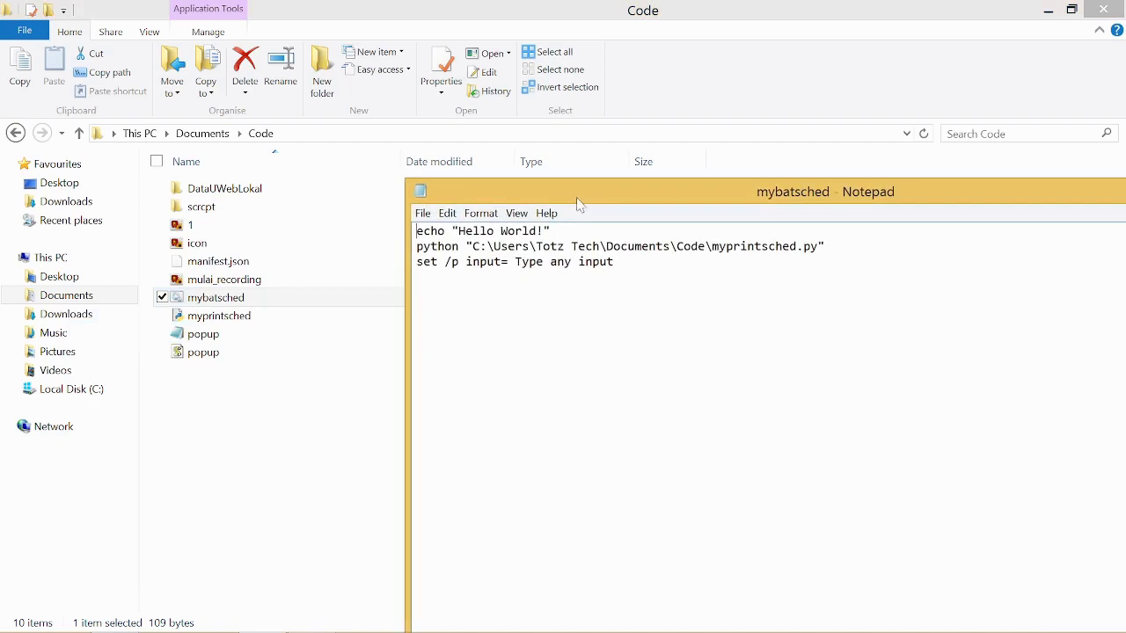
# Step: Examine the batch file's python line and the path it gives to myprintsched.py
pyautogui.moveTo(825, 246); pyautogui.dragTo(492, 231)
pyautogui.click(415, 262)
pyautogui.moveTo(416, 261); pyautogui.dragTo(415, 246)
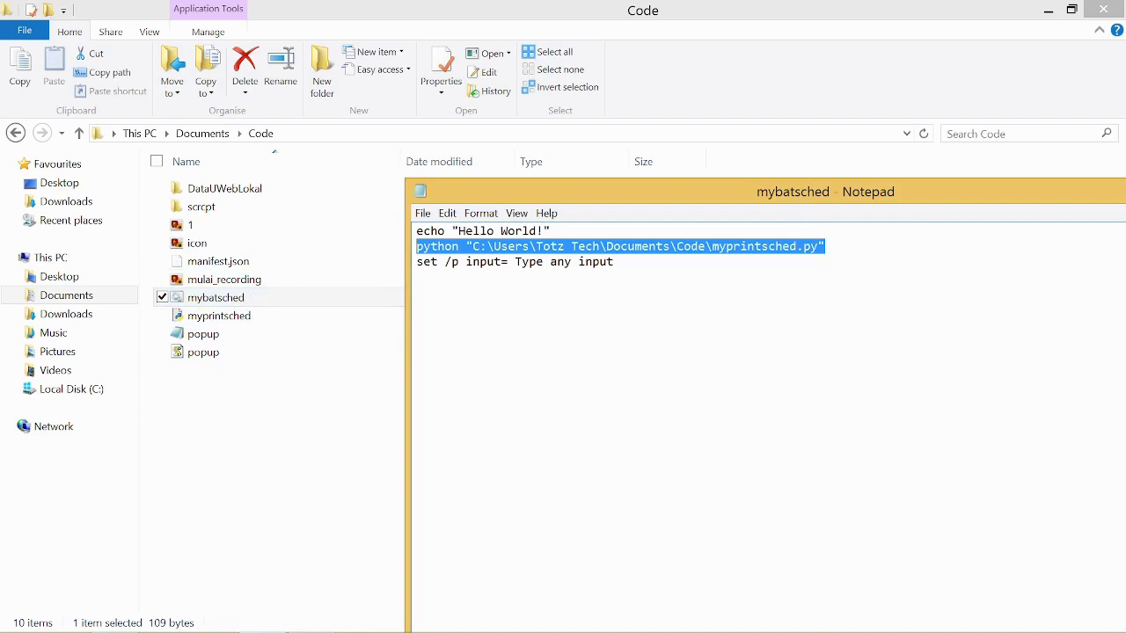
pyautogui.doubleClick(437, 246)
pyautogui.moveTo(467, 246); pyautogui.dragTo(824, 246)
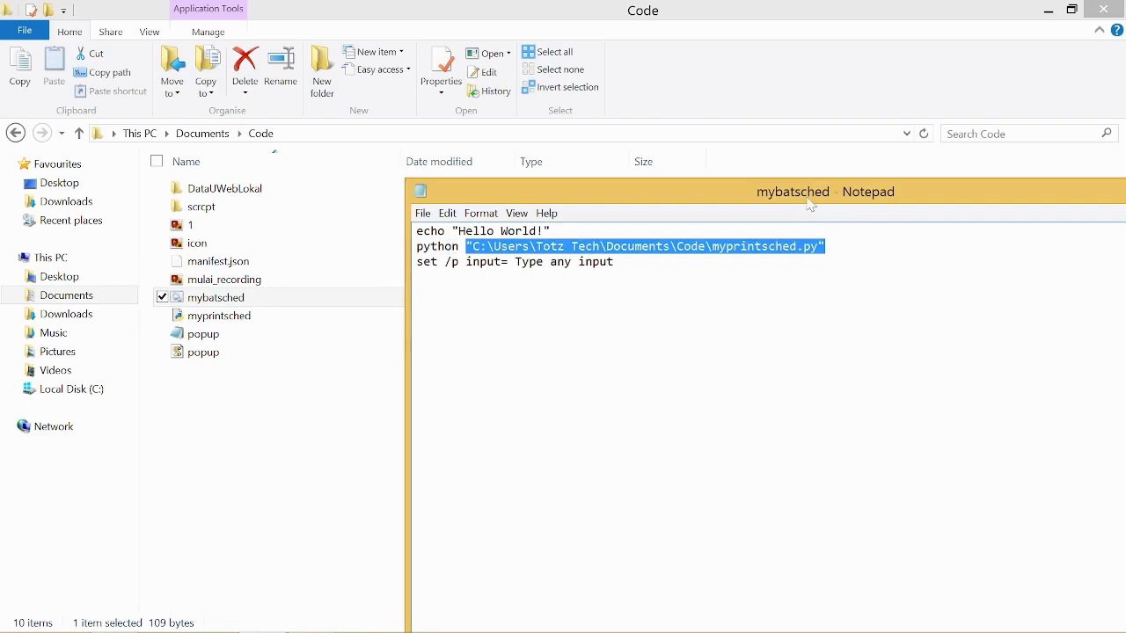
# Step: Examine the whole batch script, including its echo and set /p input commands, and close the file
pyautogui.moveTo(807, 197); pyautogui.dragTo(749, 183)
pyautogui.rightClick(373, 266)
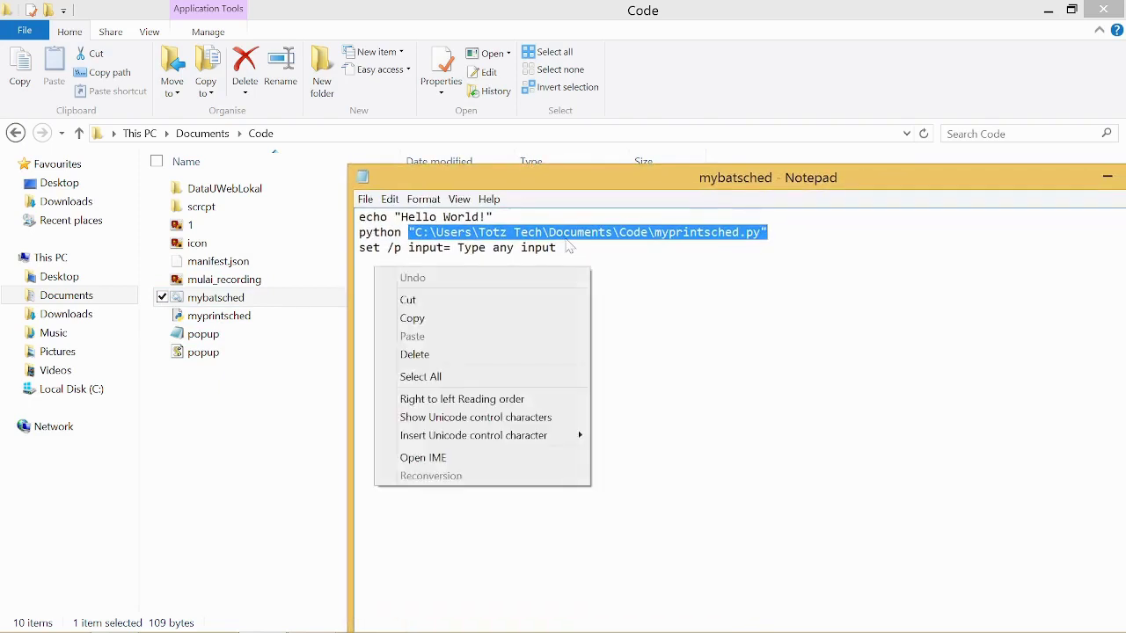
pyautogui.click(563, 234)
pyautogui.hotkey('ctrl', 'a')
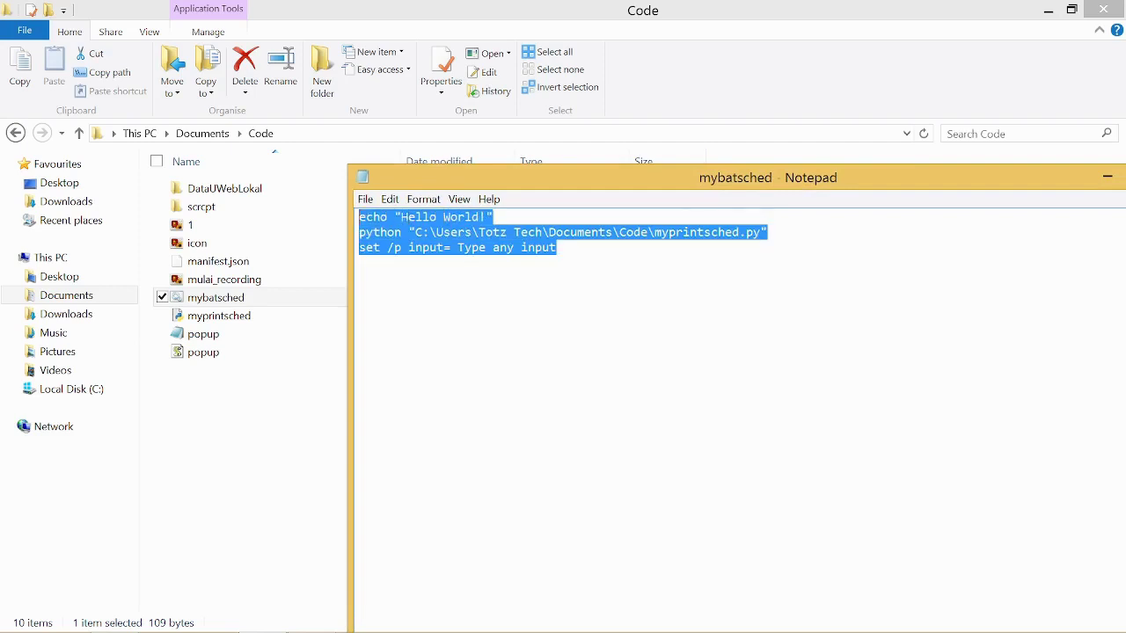
pyautogui.hotkey('ctrl', 'Home')
pyautogui.hotkey('ctrl', 'shift', 'Right')
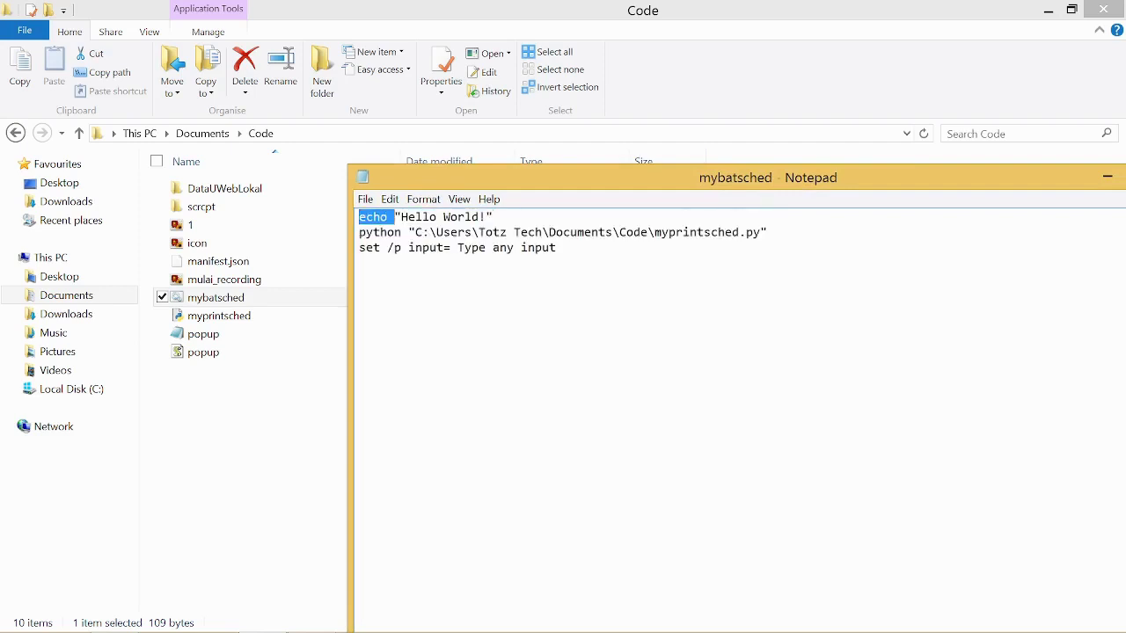
pyautogui.click(557, 247)
pyautogui.moveTo(552, 183); pyautogui.dragTo(358, 197)
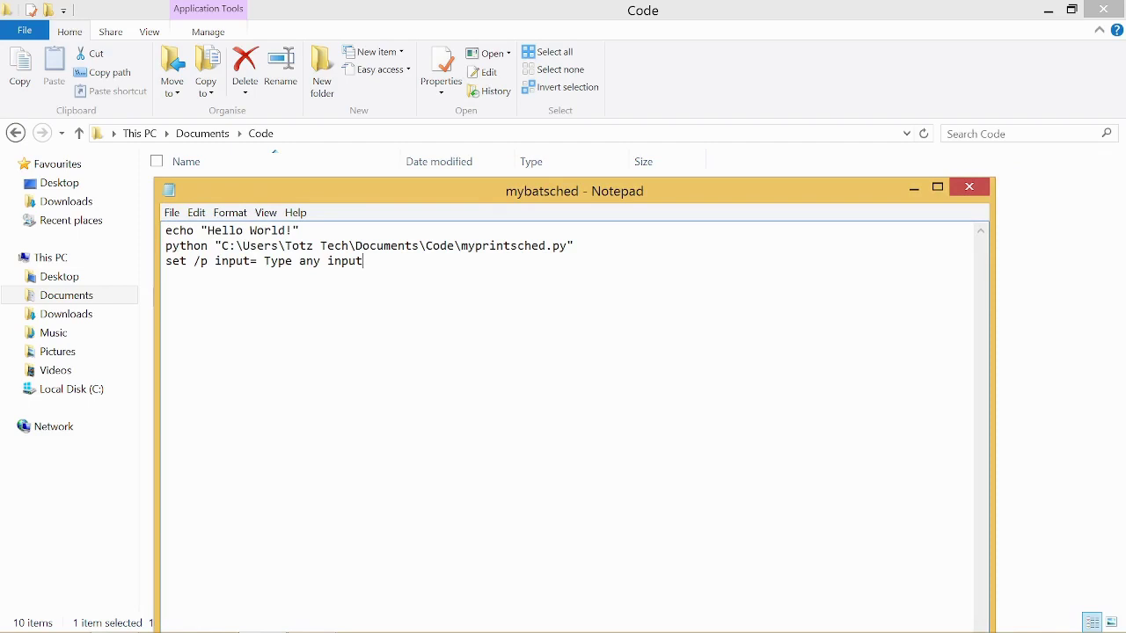
pyautogui.click(968, 186)
# Step: Open the myprintsched Python file in IDLE 3.10 (64-bit) and move its window clear of the file names
pyautogui.rightClick(281, 323)
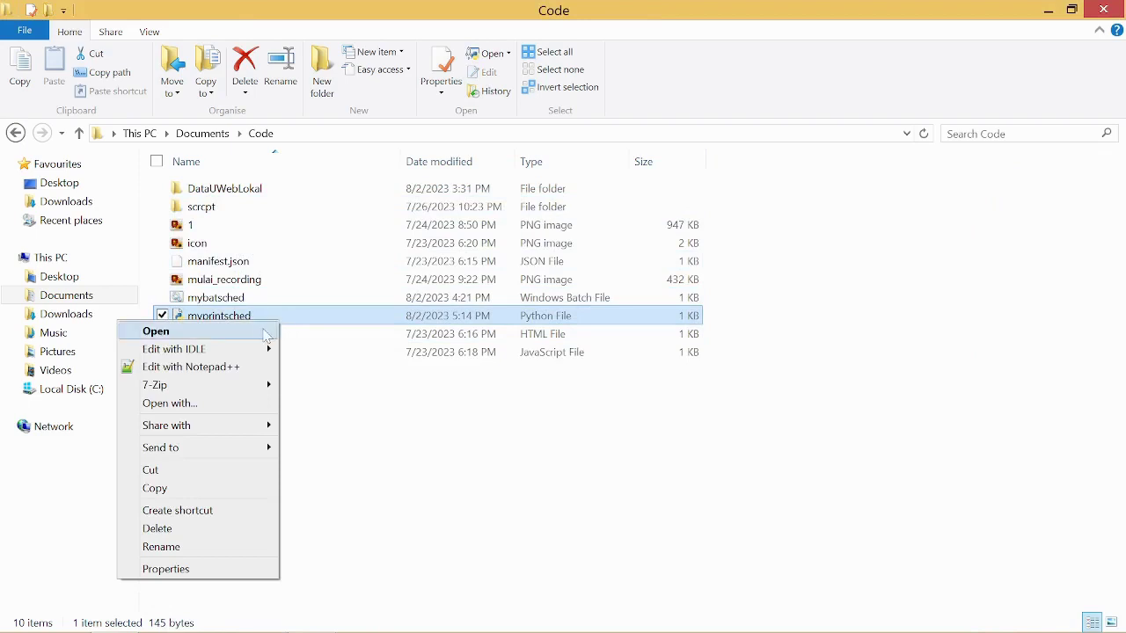
pyautogui.moveTo(250, 356)
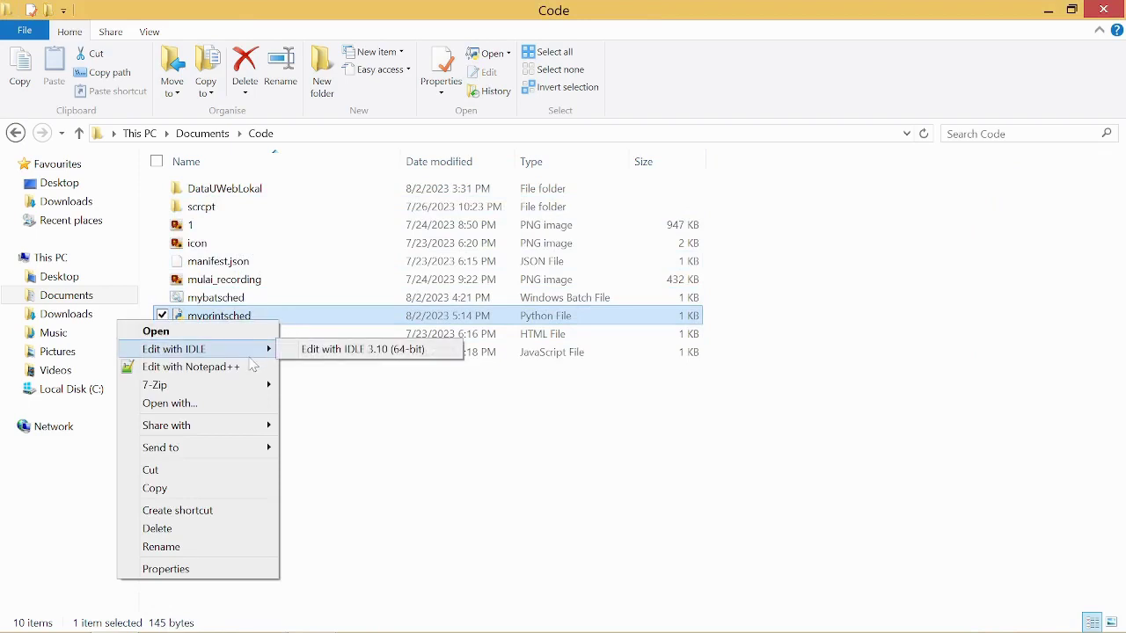
pyautogui.click(308, 349)
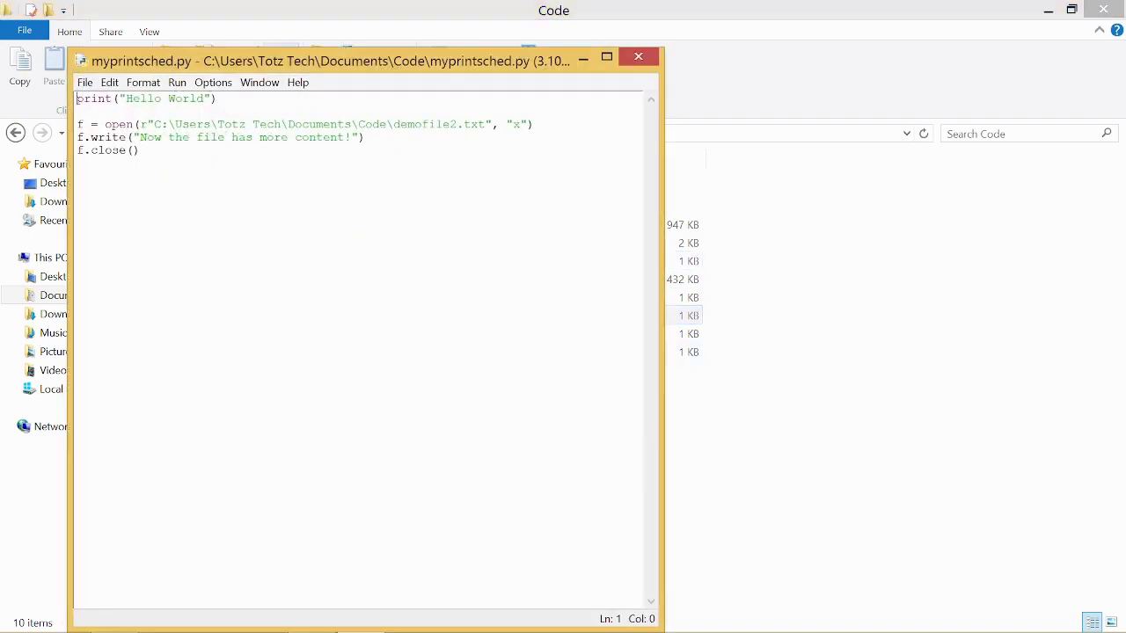
pyautogui.moveTo(280, 59); pyautogui.dragTo(541, 227)
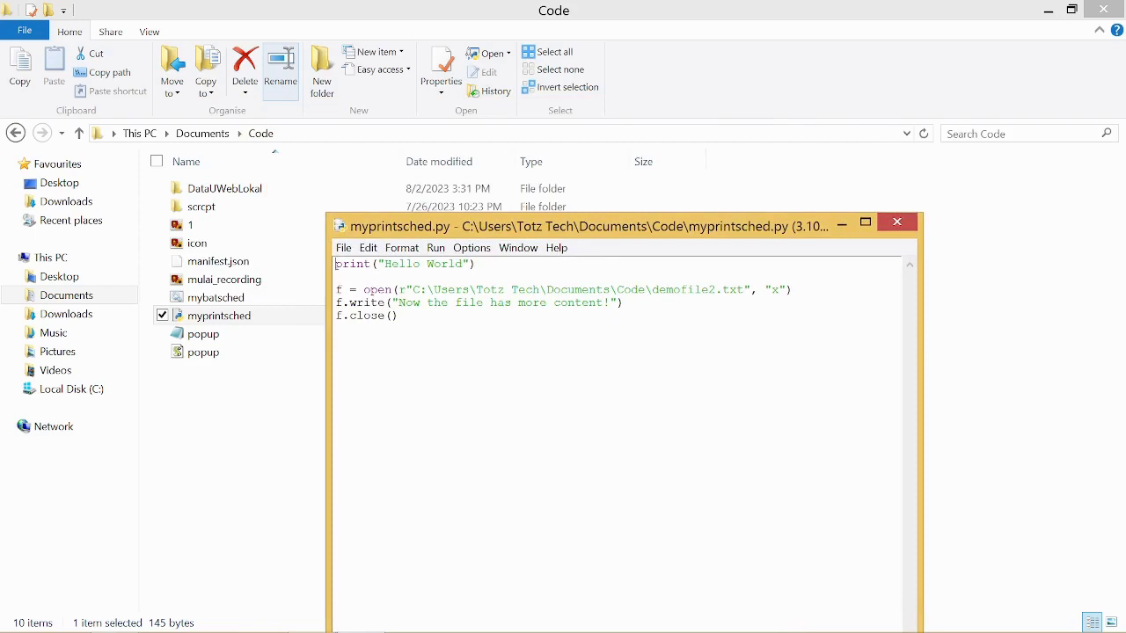
# Step: Examine the Python script's open() line and its demofile2.txt path, and close the script
pyautogui.moveTo(336, 289); pyautogui.dragTo(793, 289)
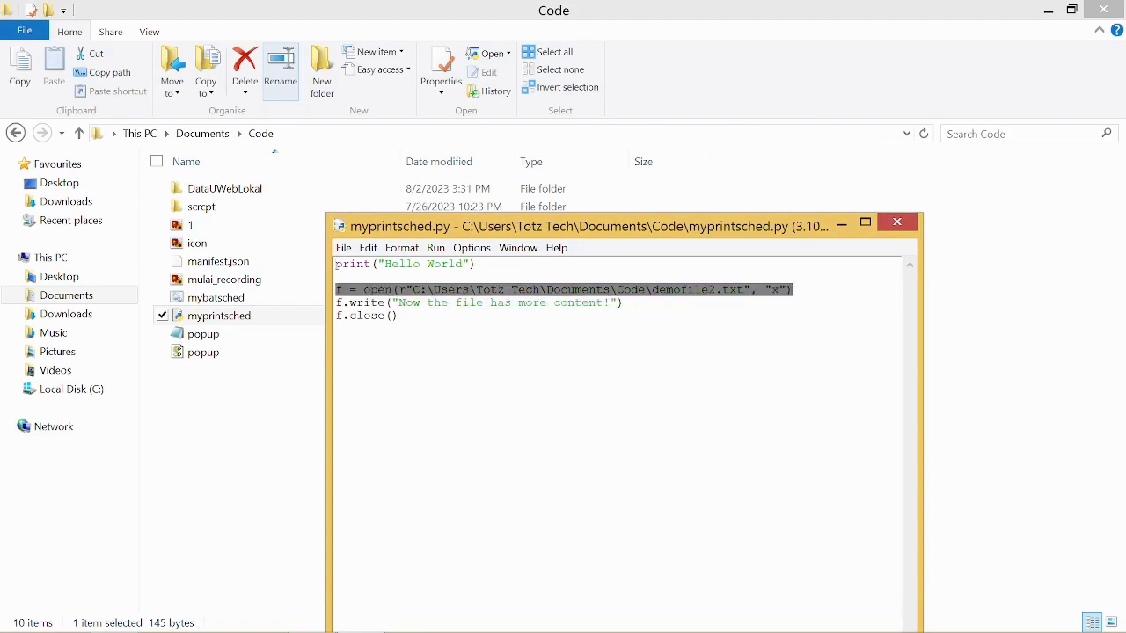
pyautogui.moveTo(405, 289); pyautogui.dragTo(739, 289)
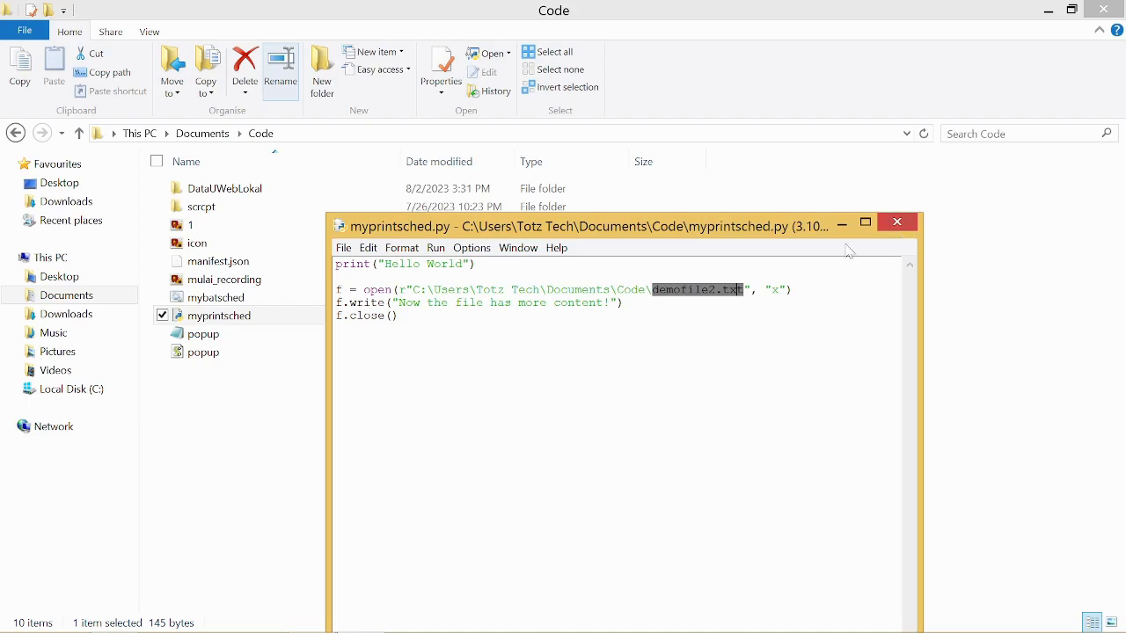
pyautogui.click(399, 315)
pyautogui.press('Return')
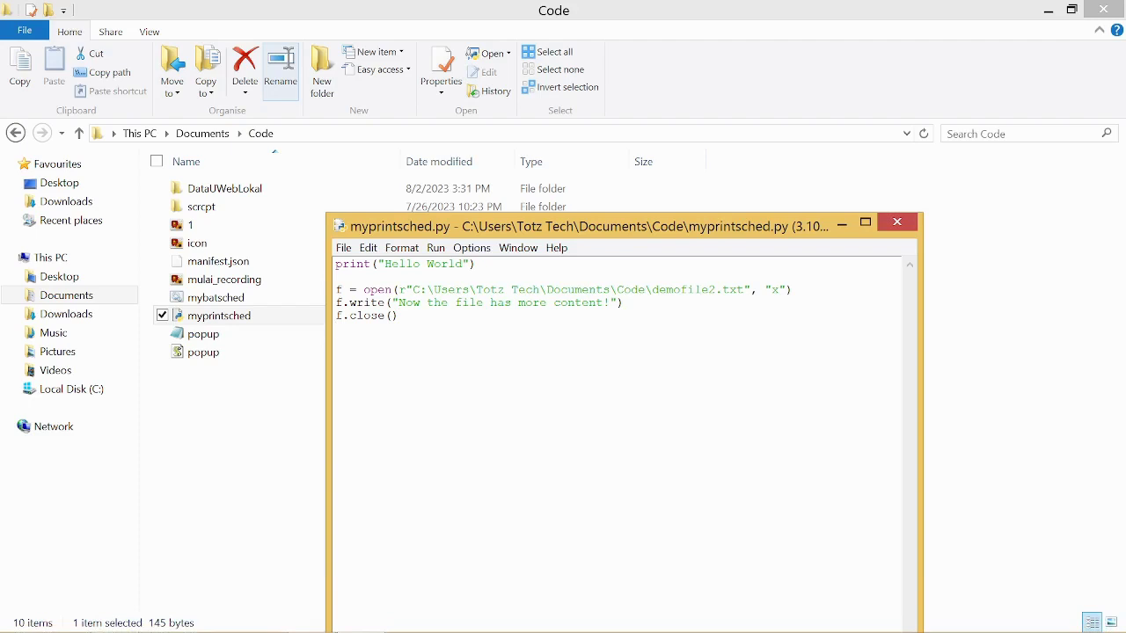
pyautogui.click(897, 221)
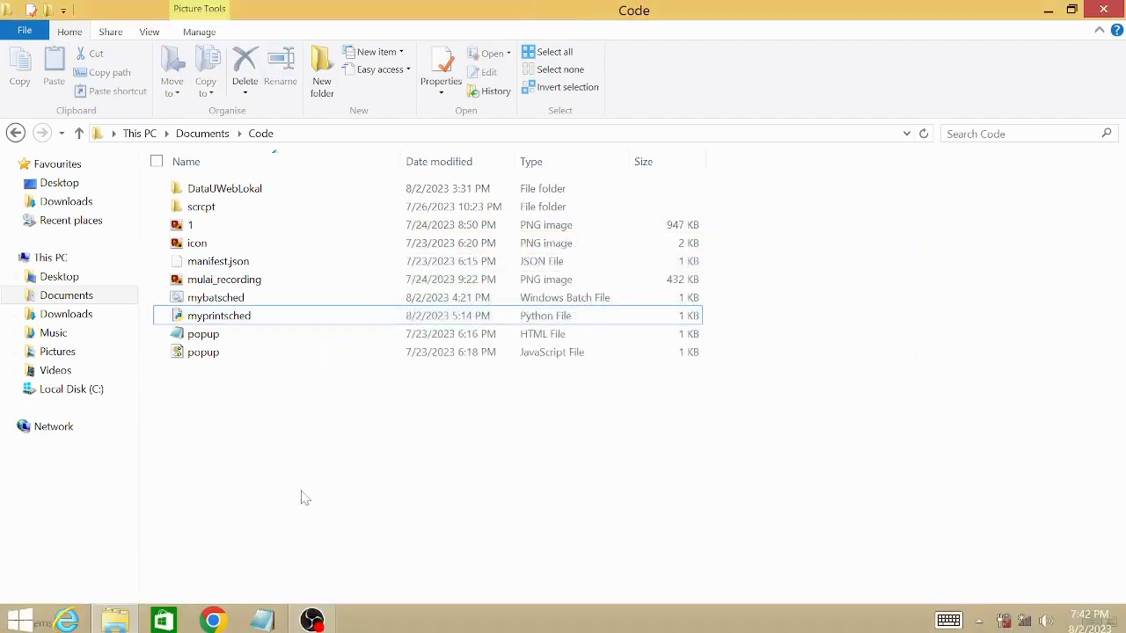
# Step: Search Windows for the task tools and open Schedule tasks
pyautogui.press('super')
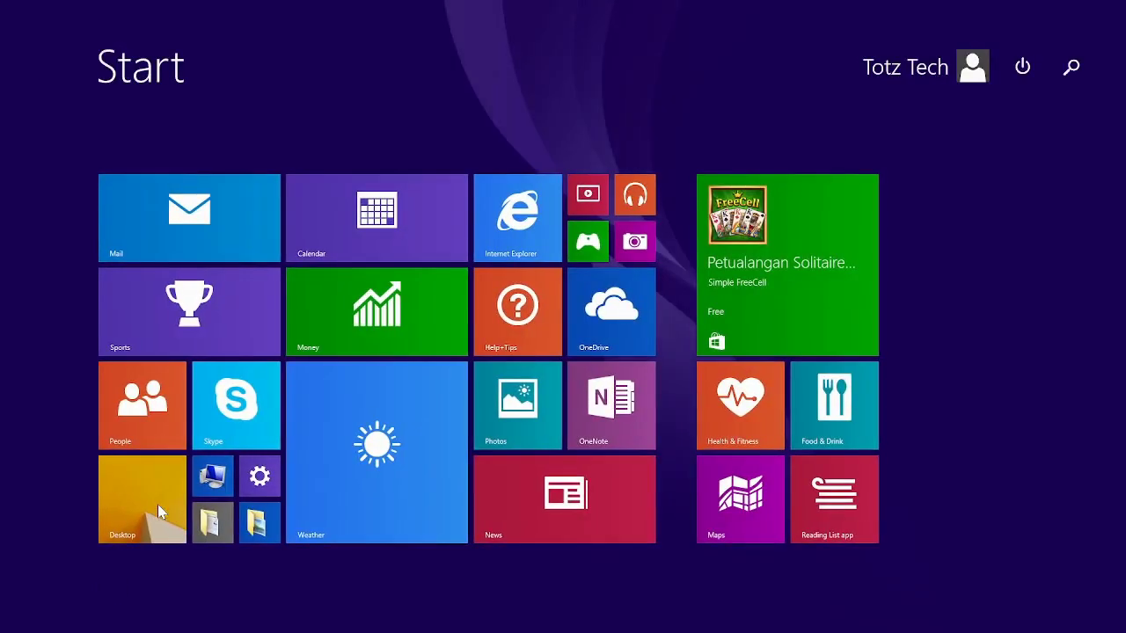
pyautogui.write('task')
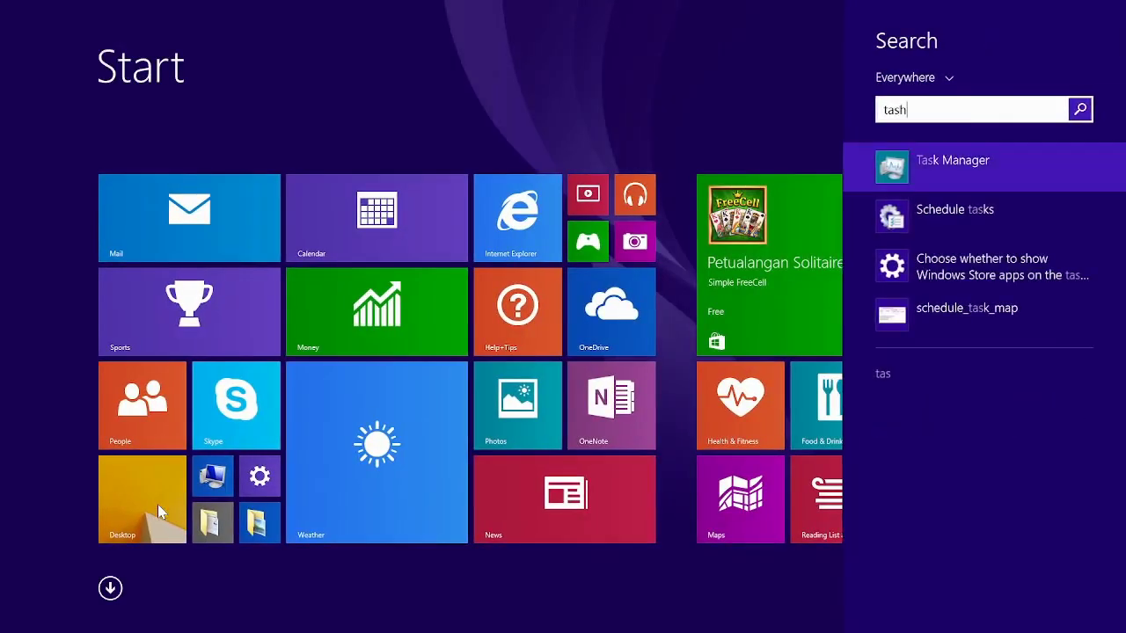
pyautogui.press('BackSpace')
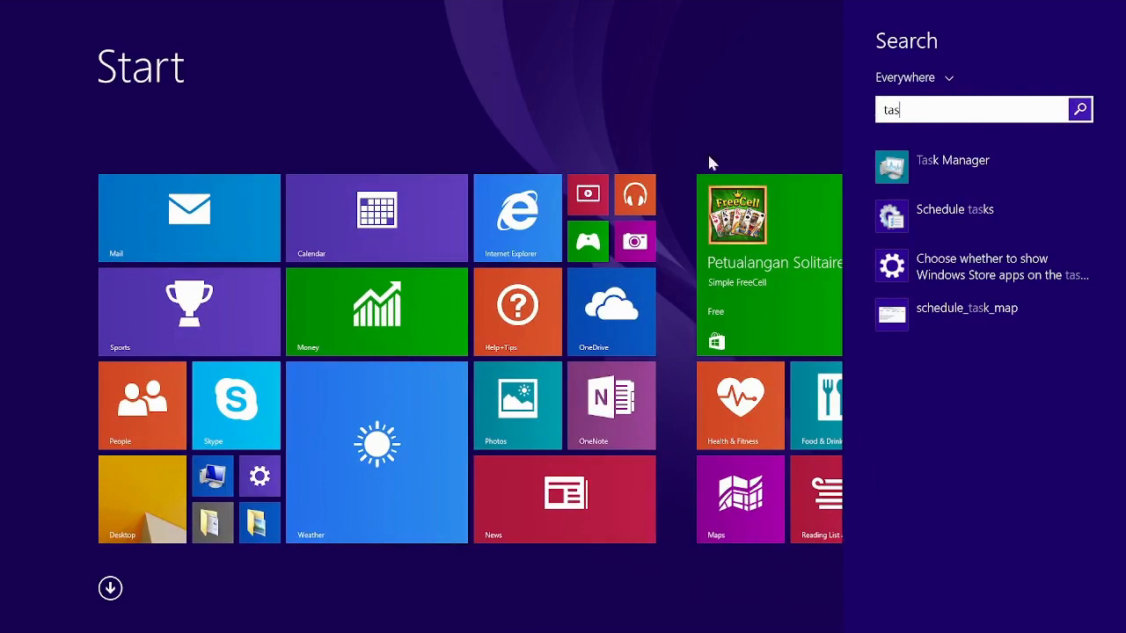
pyautogui.click(956, 211)
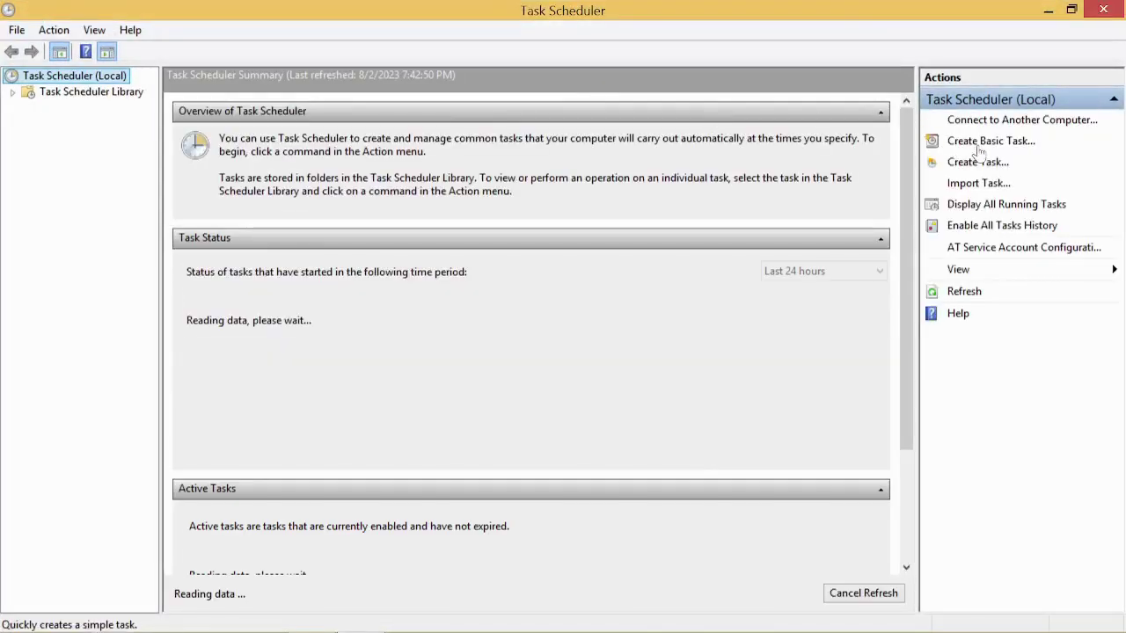
# Step: Start a new basic task named "fifthtask" and proceed to its trigger settings
pyautogui.click(998, 144)
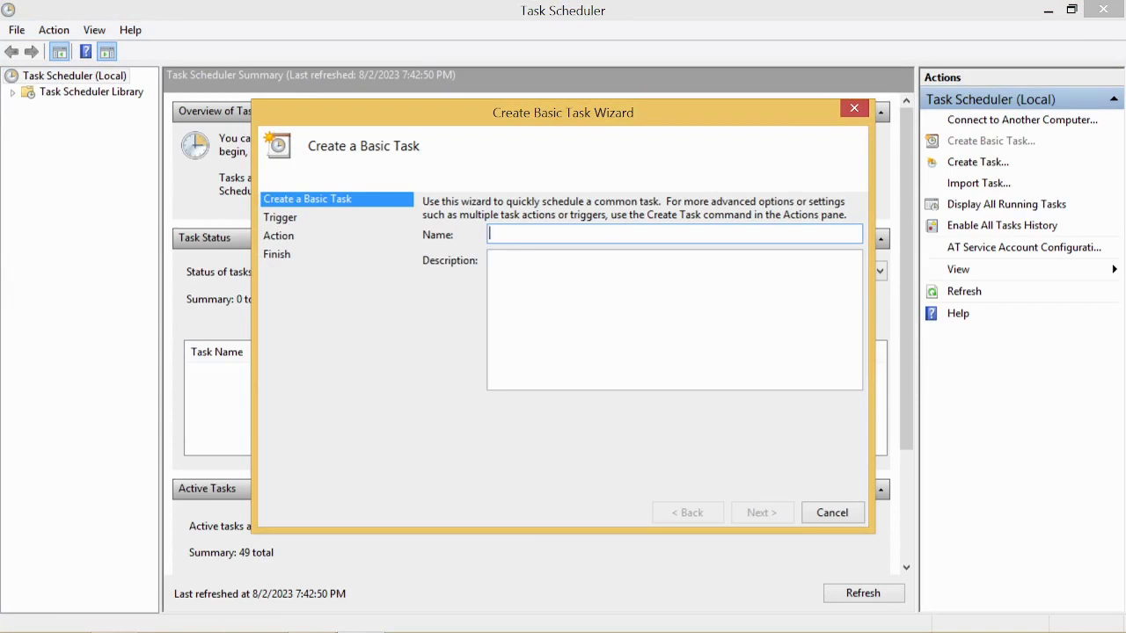
pyautogui.write('f')
pyautogui.press('BackSpace')
pyautogui.write('ff')
pyautogui.press('BackSpace')
pyautogui.write('i')
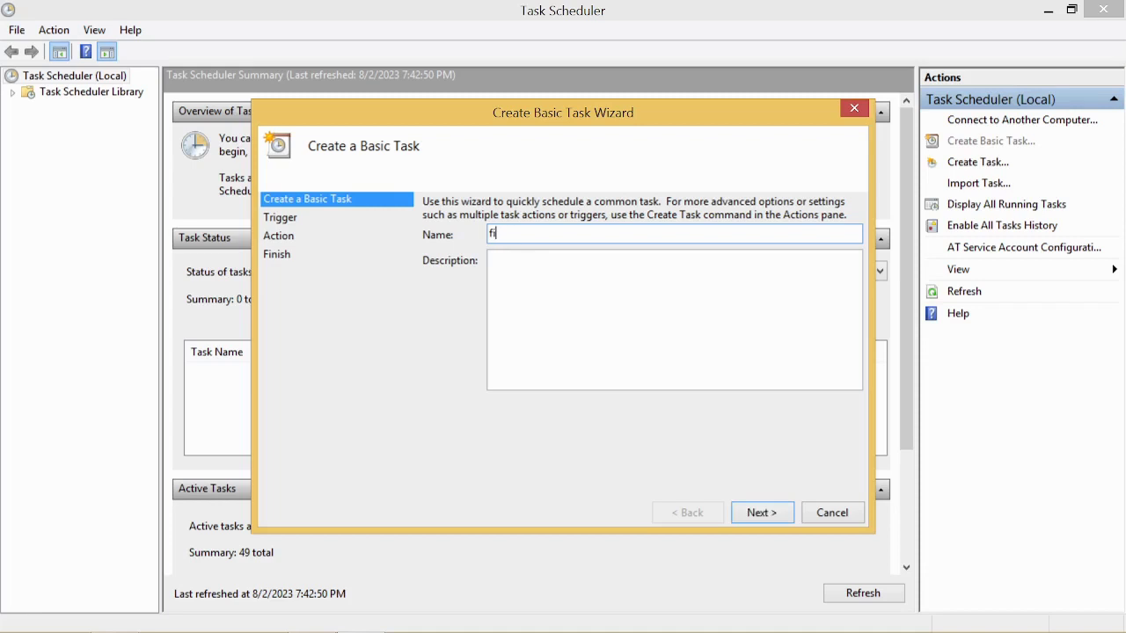
pyautogui.write('fthtask')
pyautogui.click(761, 517)
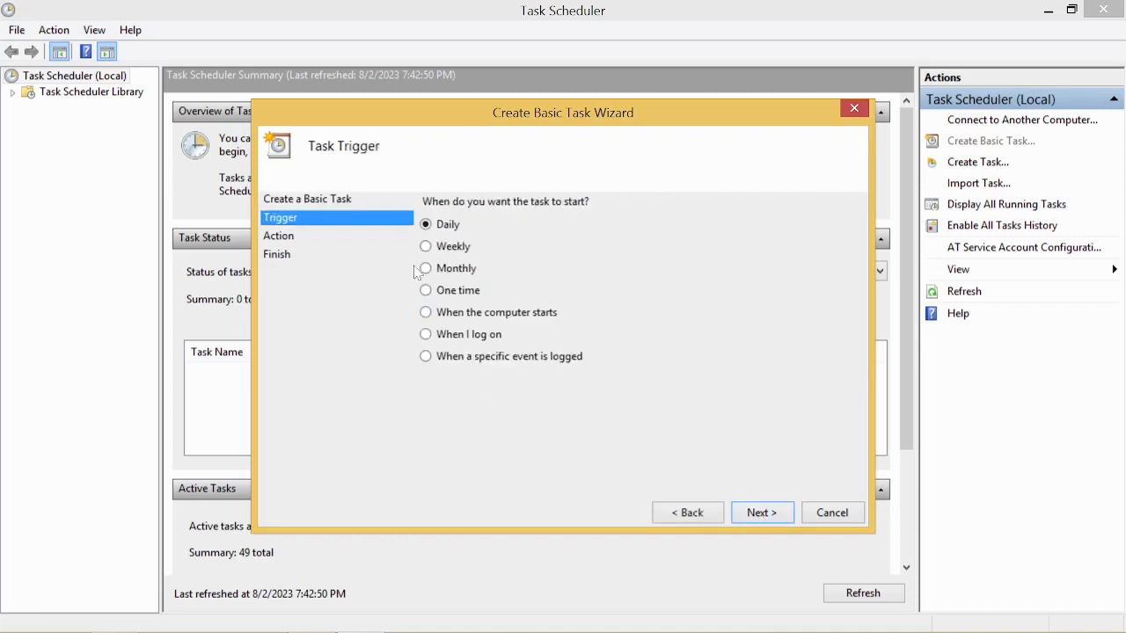
# Step: Set the basic task's trigger to When I log on and its action to Start a program
pyautogui.click(448, 318)
pyautogui.click(467, 335)
pyautogui.click(779, 512)
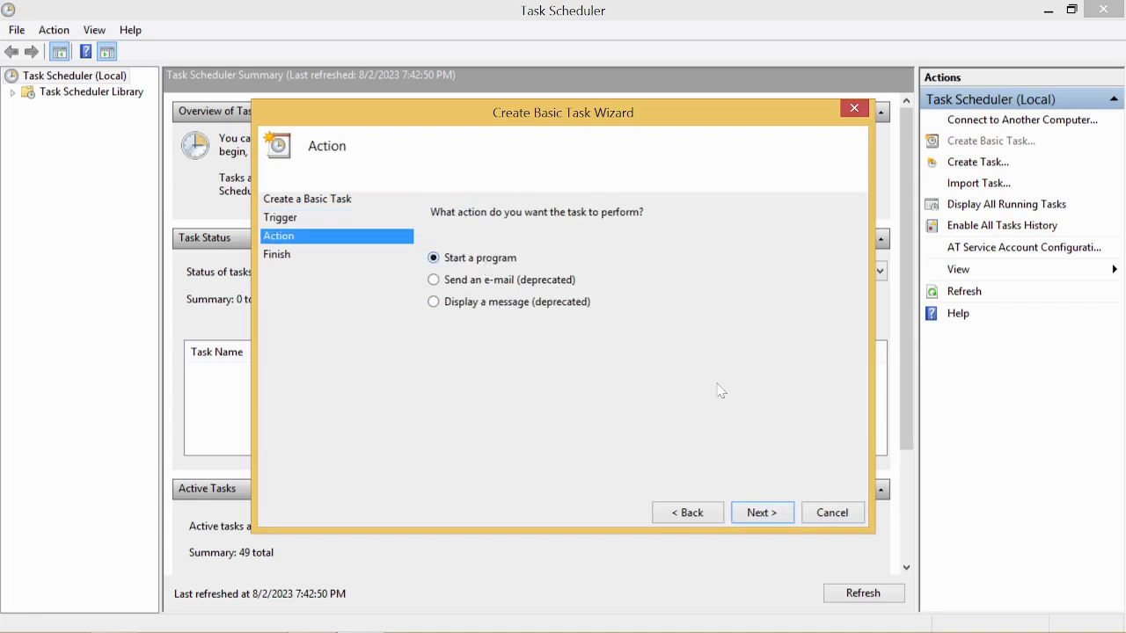
pyautogui.click(760, 513)
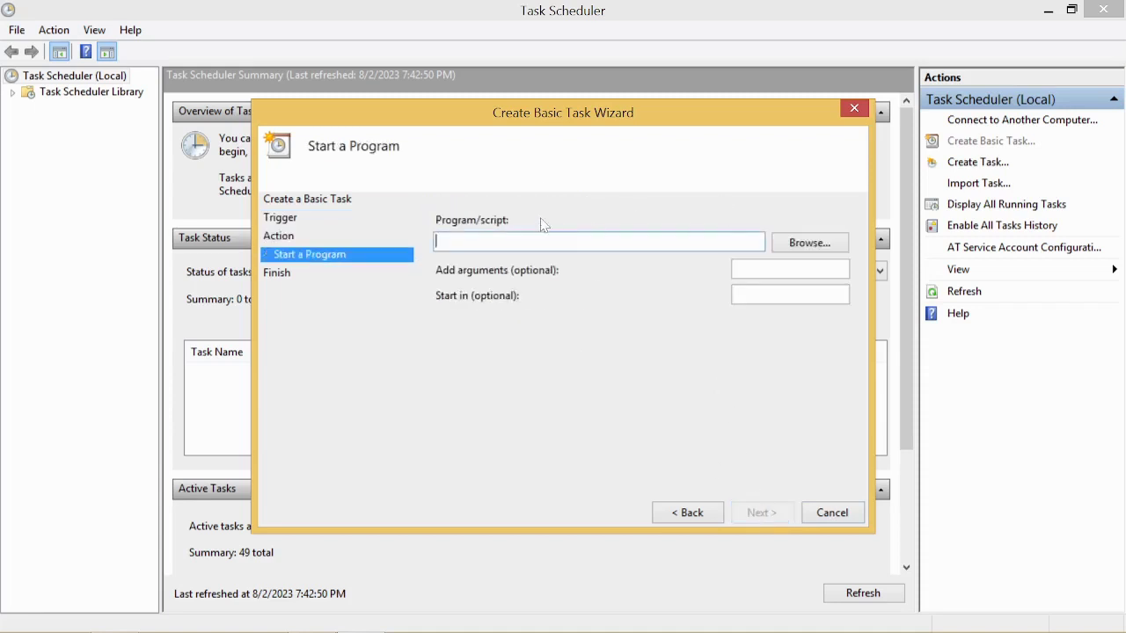
# Step: Set the task's program to the mybatsched batch file from the Documents\Code folder
pyautogui.click(814, 248)
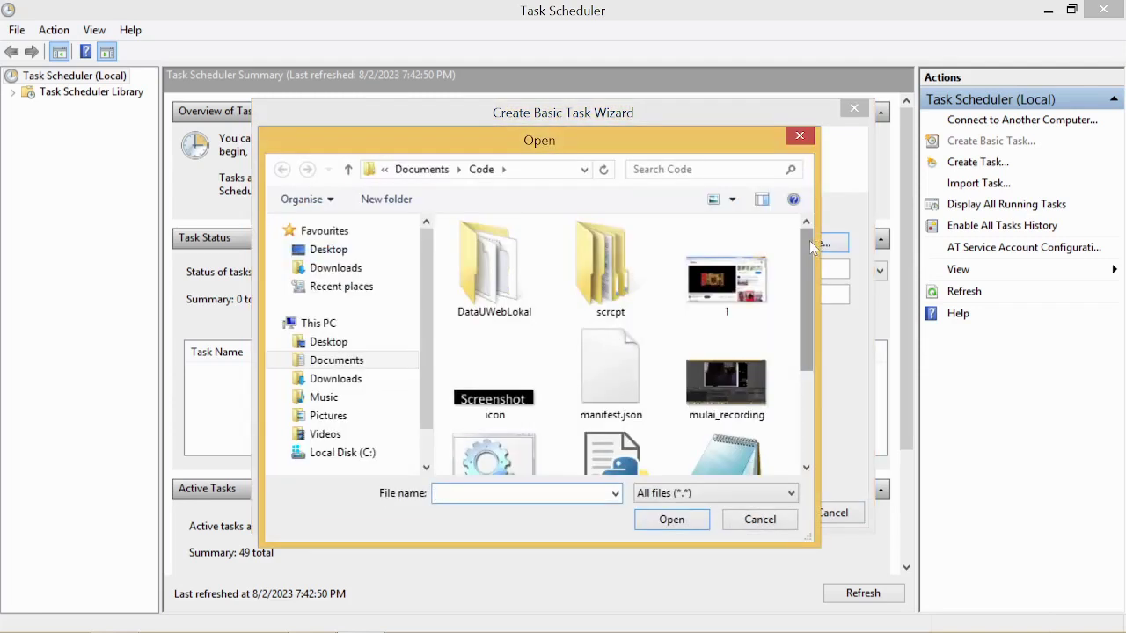
pyautogui.rightClick(811, 302)
pyautogui.press('Escape')
pyautogui.moveTo(811, 301); pyautogui.dragTo(813, 366)
pyautogui.click(515, 312)
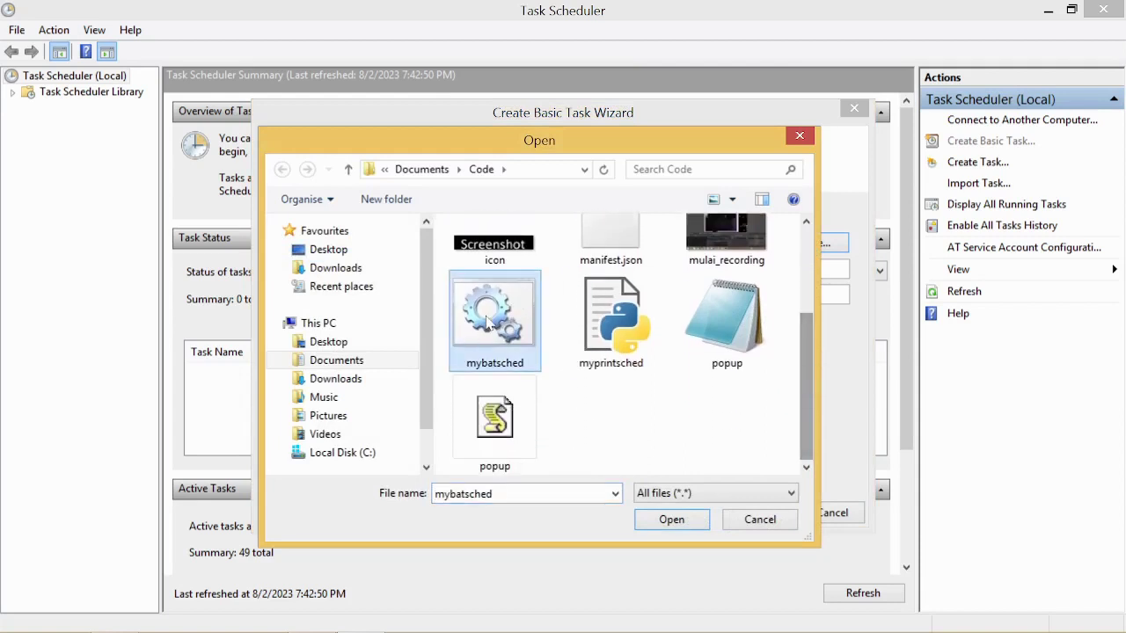
pyautogui.doubleClick(490, 323)
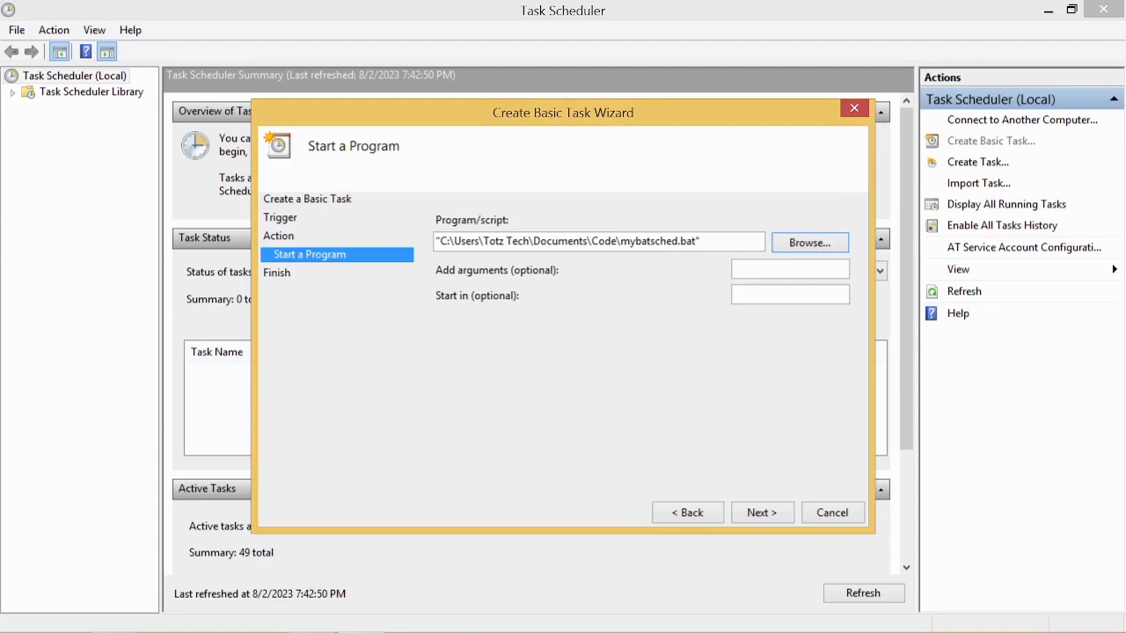
# Step: Leave the optional arguments and start-in folder blank, and finish creating the basic task
pyautogui.press('Tab')
pyautogui.hotkey('shift', 'Tab')
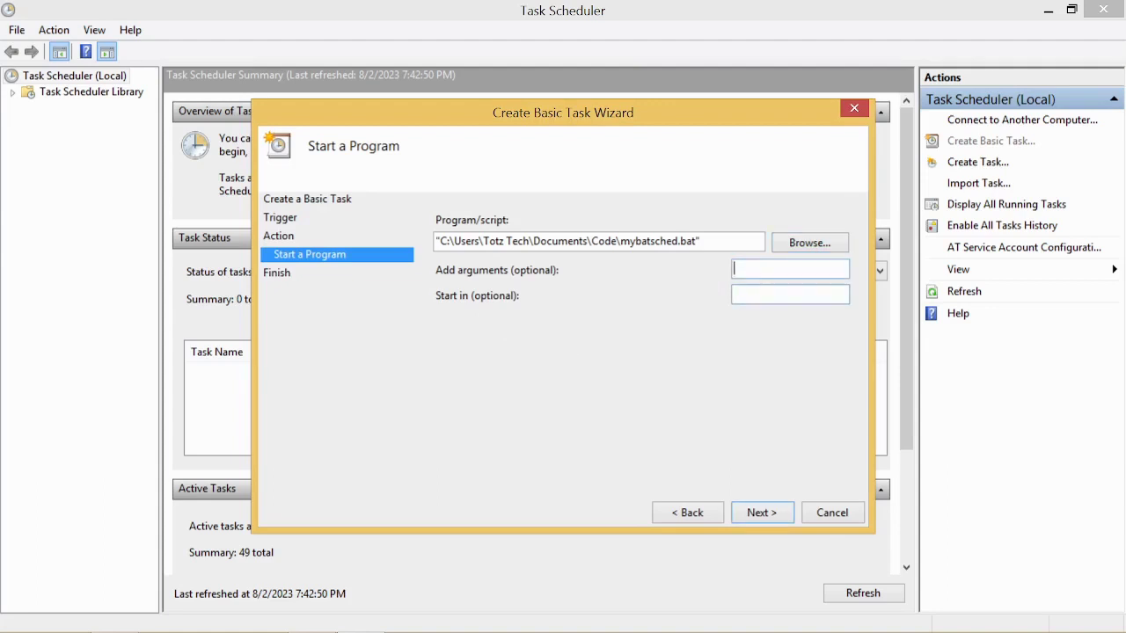
pyautogui.click(762, 512)
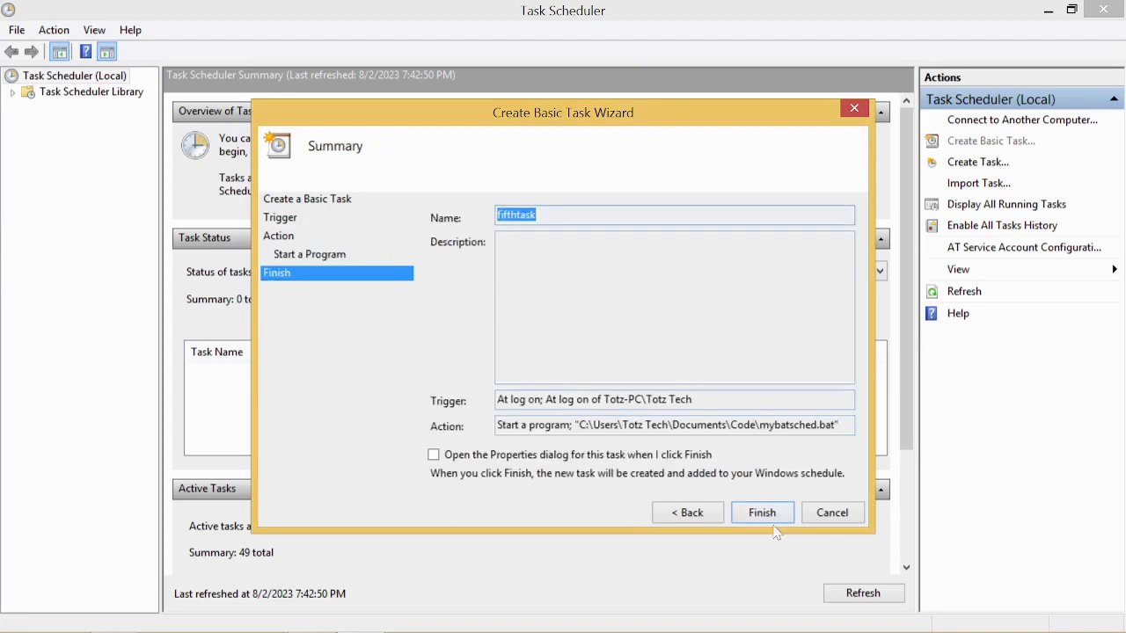
pyautogui.click(771, 520)
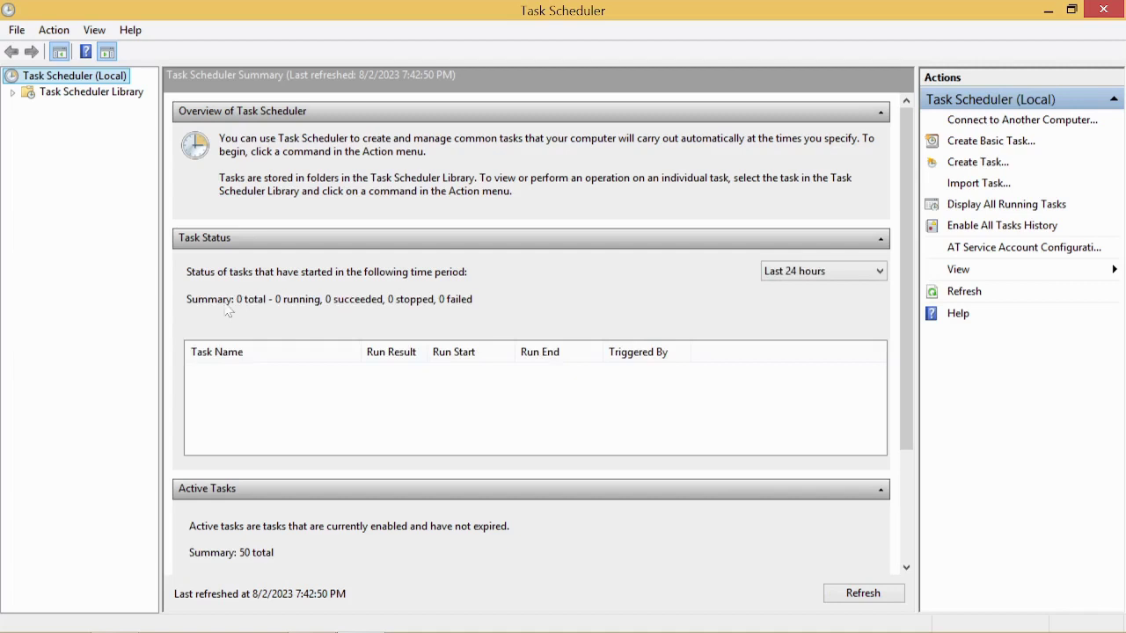
# Step: Open the Task Scheduler Library and delete the old task "firsttask"
pyautogui.click(92, 95)
pyautogui.click(88, 77)
pyautogui.click(90, 92)
pyautogui.click(88, 76)
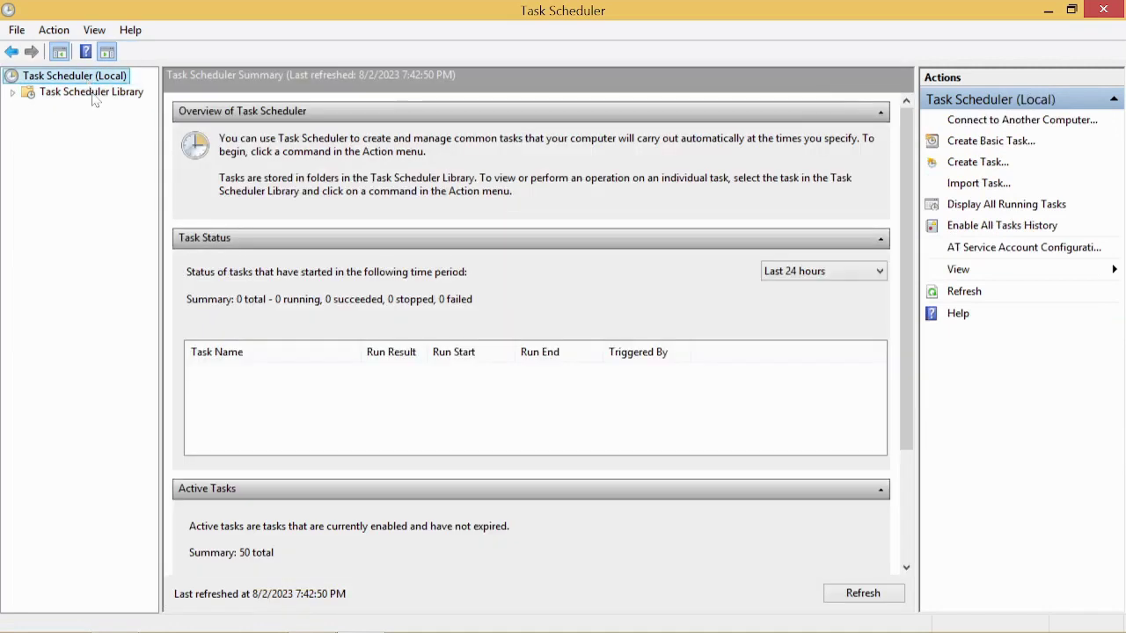
pyautogui.click(92, 93)
pyautogui.click(214, 121)
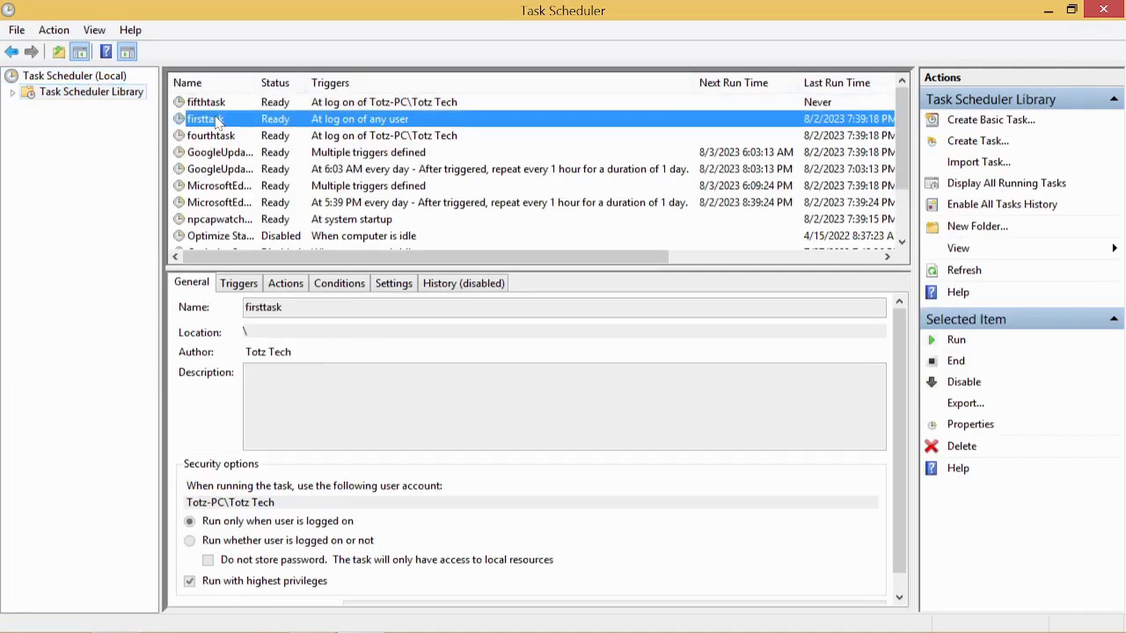
pyautogui.rightClick(258, 119)
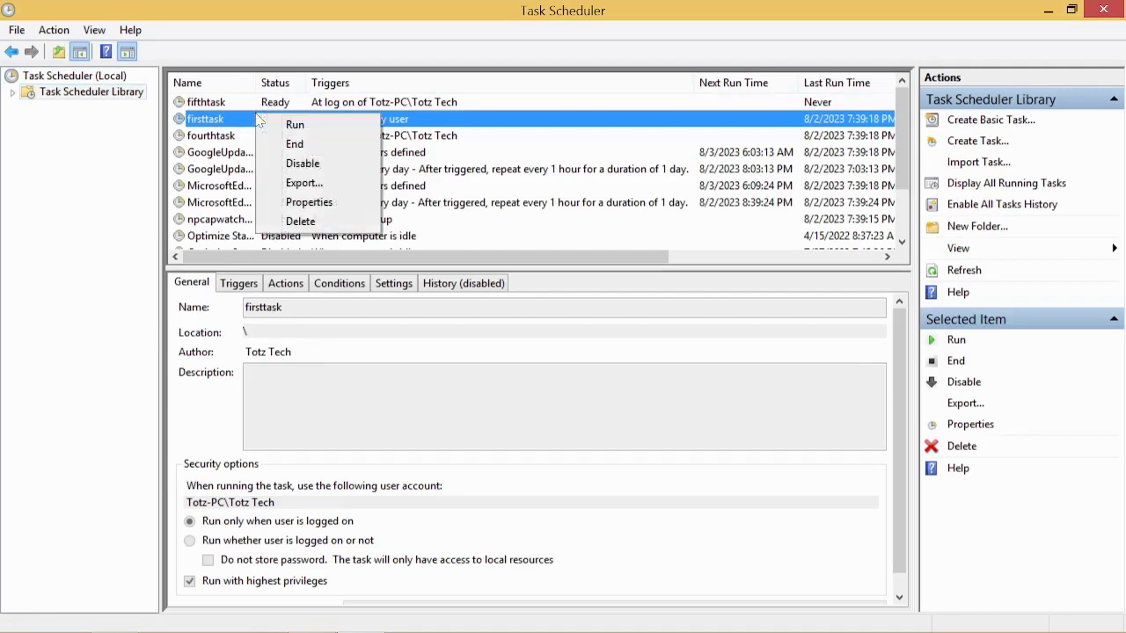
pyautogui.click(299, 220)
pyautogui.click(559, 393)
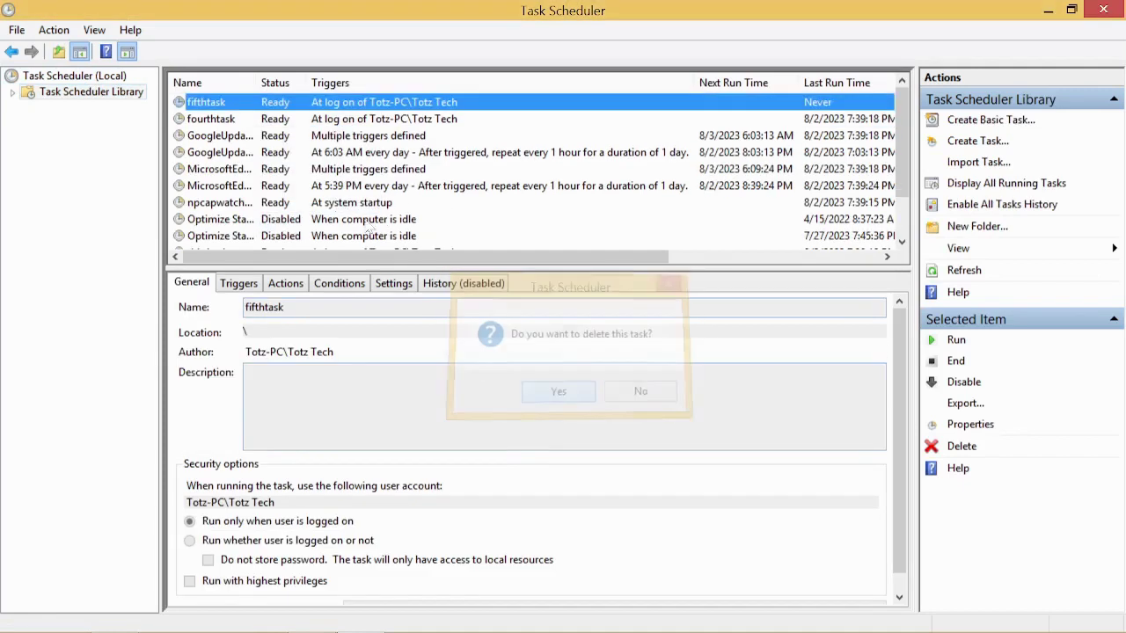
# Step: Delete the old tasks "fourthtask" and "thirdtask" from the Task Scheduler Library
pyautogui.rightClick(262, 121)
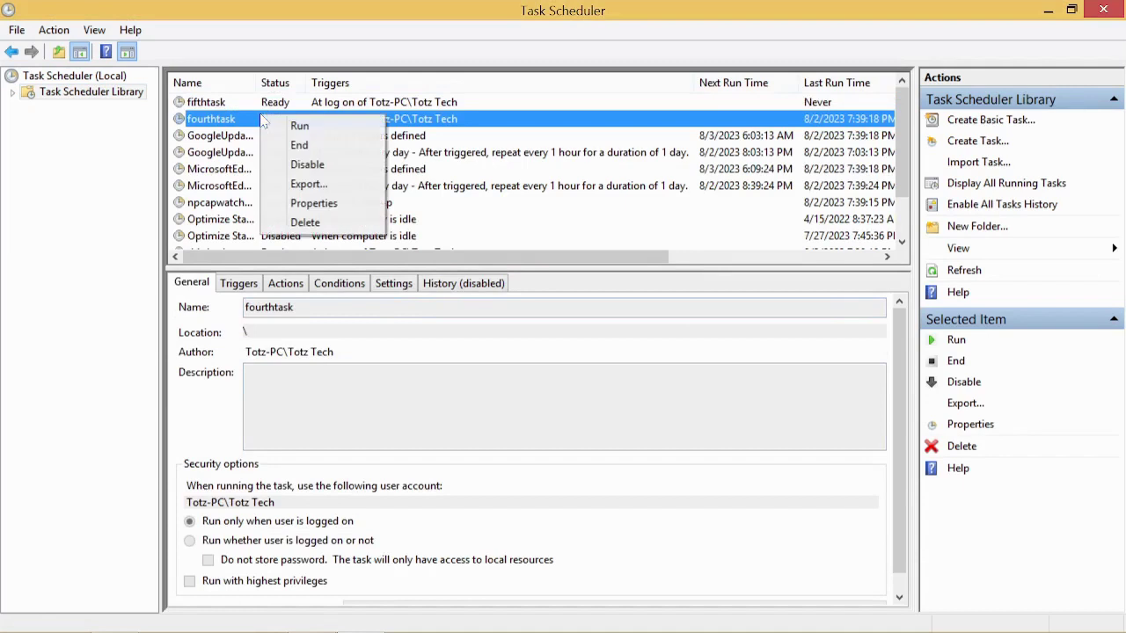
pyautogui.click(304, 222)
pyautogui.click(554, 401)
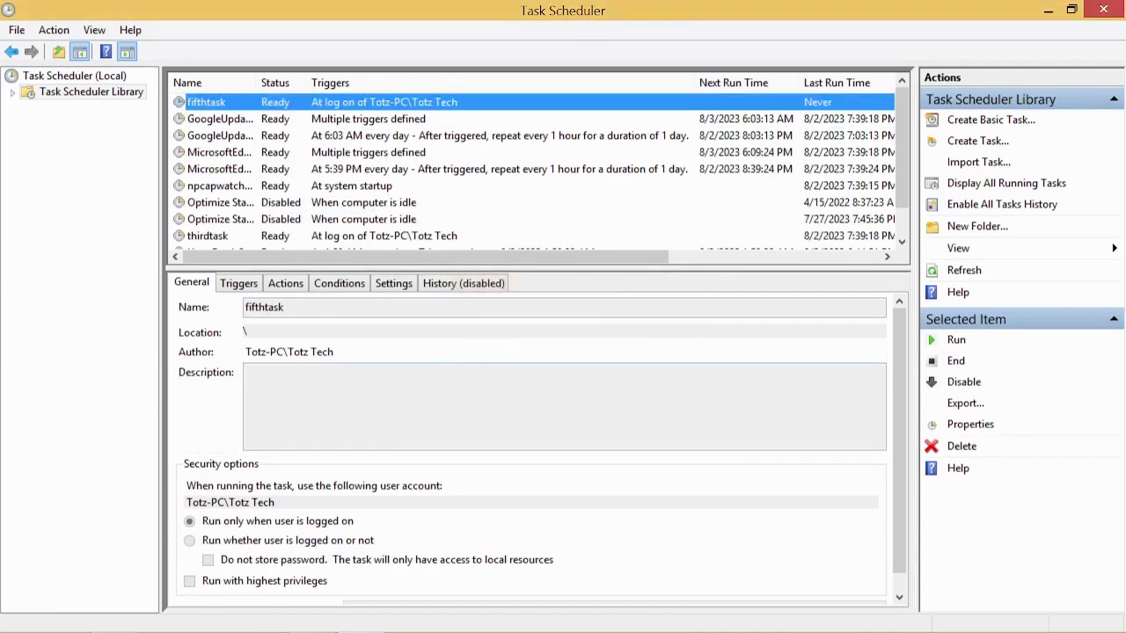
pyautogui.rightClick(360, 236)
pyautogui.click(443, 342)
pyautogui.click(567, 395)
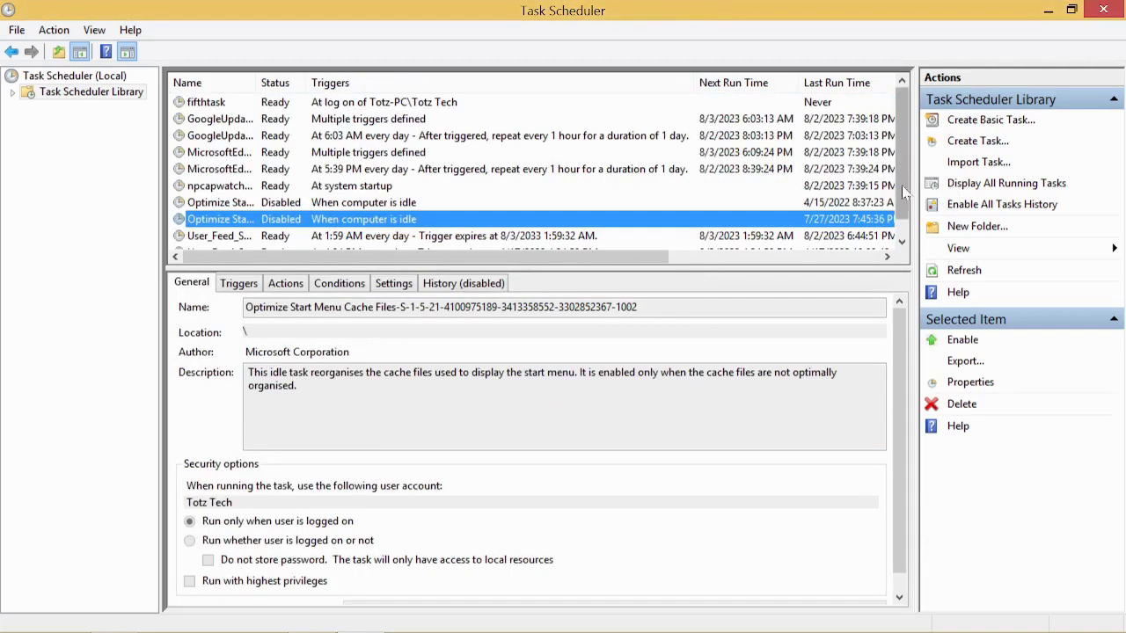
# Step: Check the remaining tasks in the library and close Task Scheduler
pyautogui.scroll(-1, 901, 224)
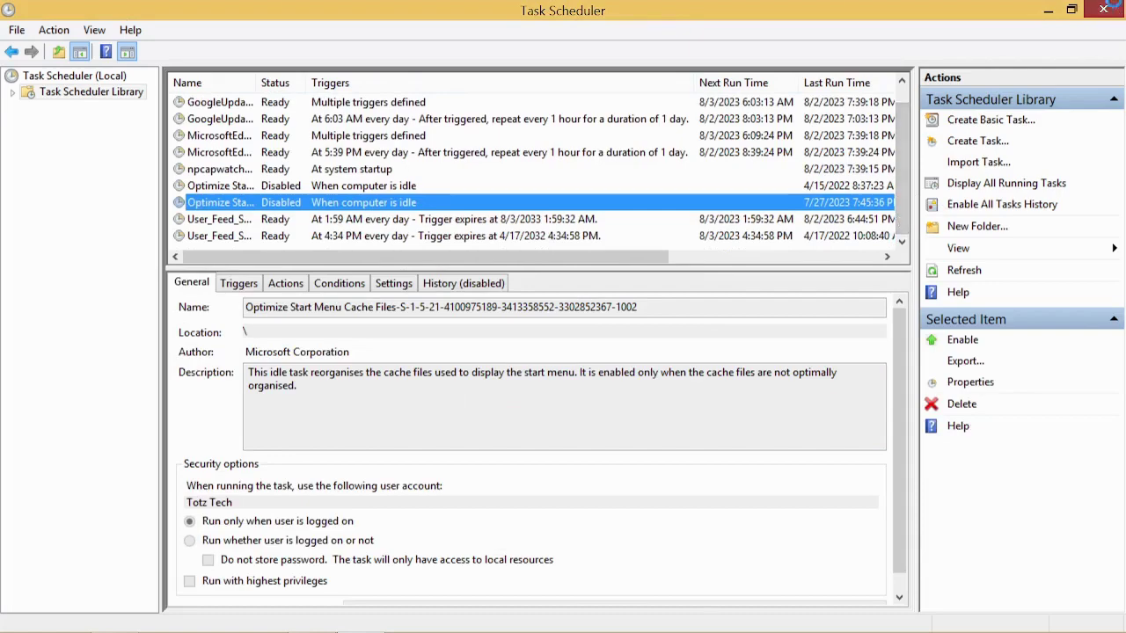
pyautogui.click(1115, 8)
pyautogui.click(1115, 8)
# Step: Examine the echo, python and set /p lines in the command window launched by the batch file at logon
pyautogui.moveTo(233, 624)
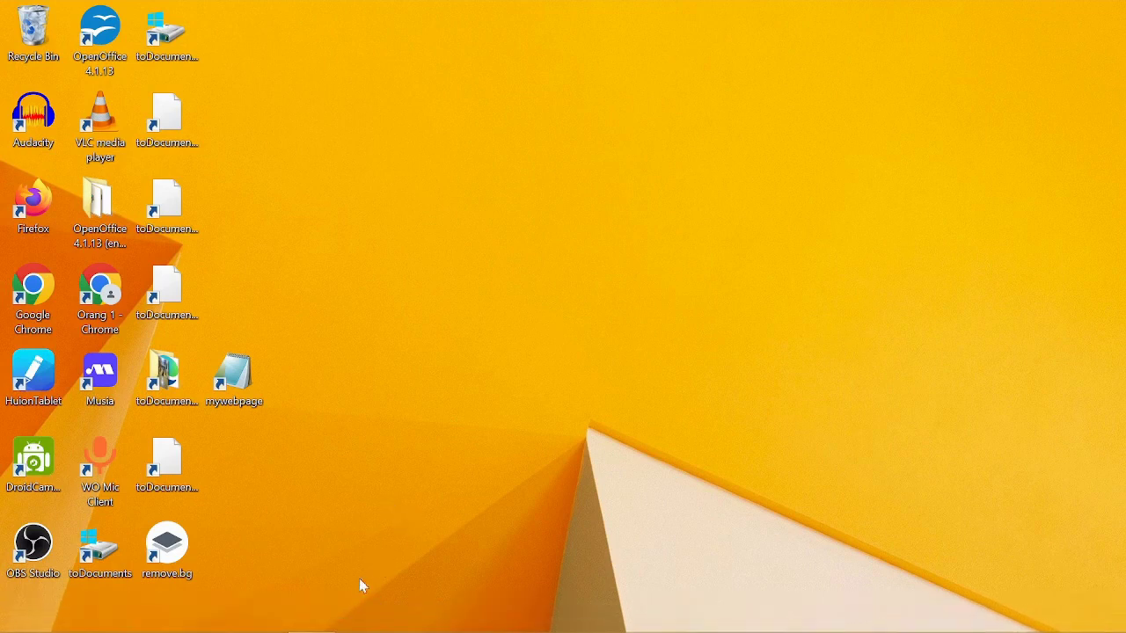
pyautogui.moveTo(387, 629)
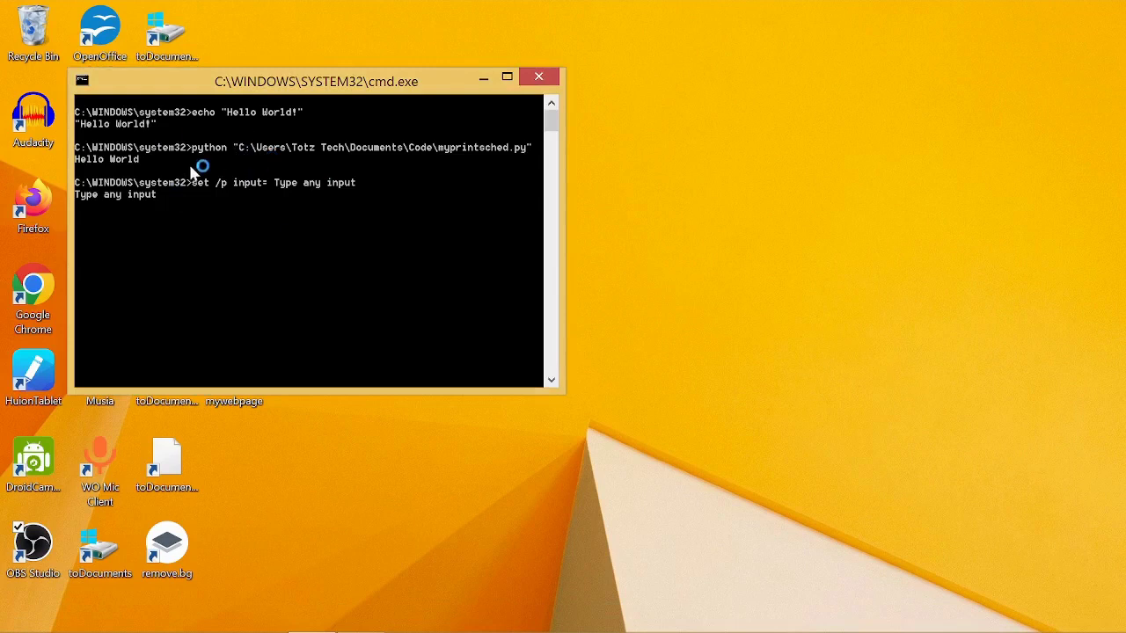
pyautogui.moveTo(287, 88); pyautogui.dragTo(417, 122)
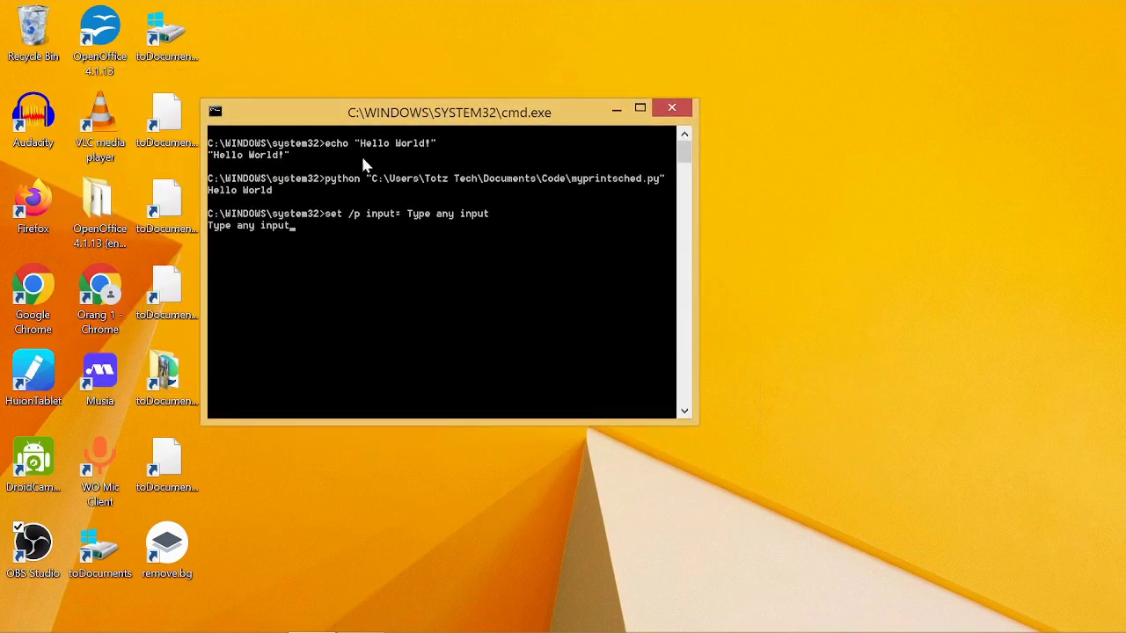
pyautogui.rightClick(330, 151)
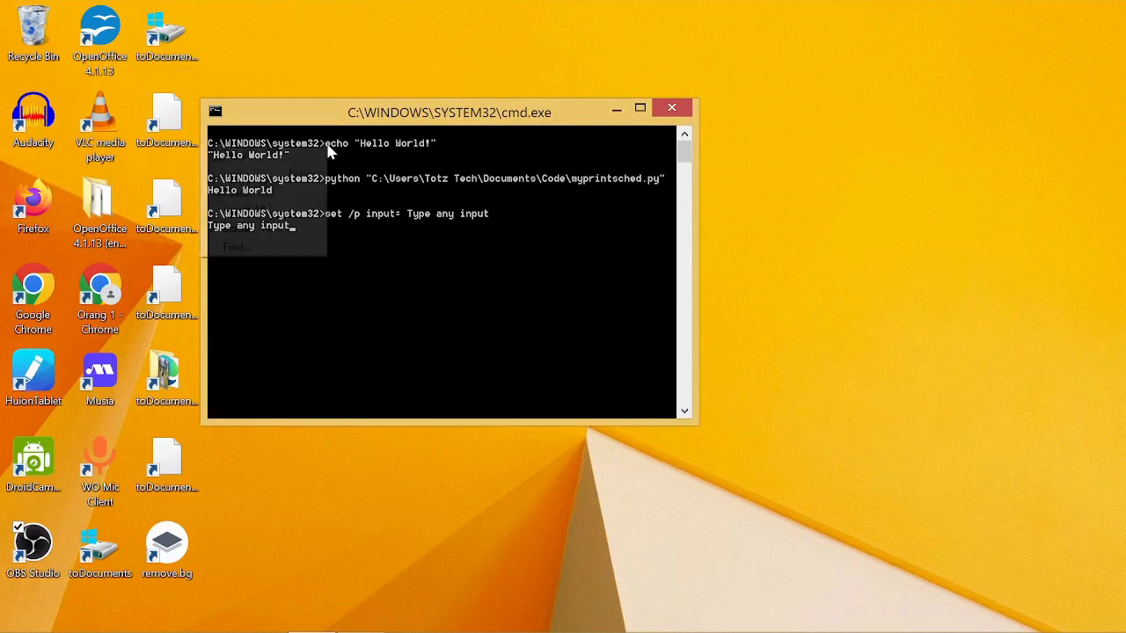
pyautogui.click(327, 151)
pyautogui.moveTo(327, 145); pyautogui.dragTo(436, 183)
pyautogui.moveTo(327, 182); pyautogui.dragTo(665, 182)
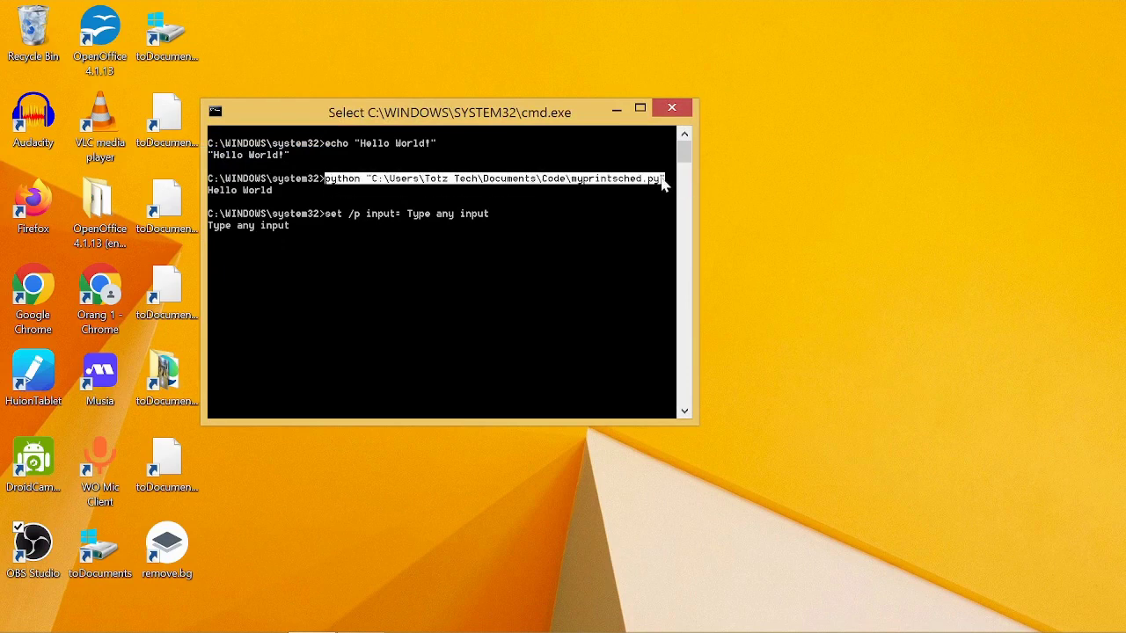
pyautogui.moveTo(331, 215); pyautogui.dragTo(484, 220)
pyautogui.click(403, 239)
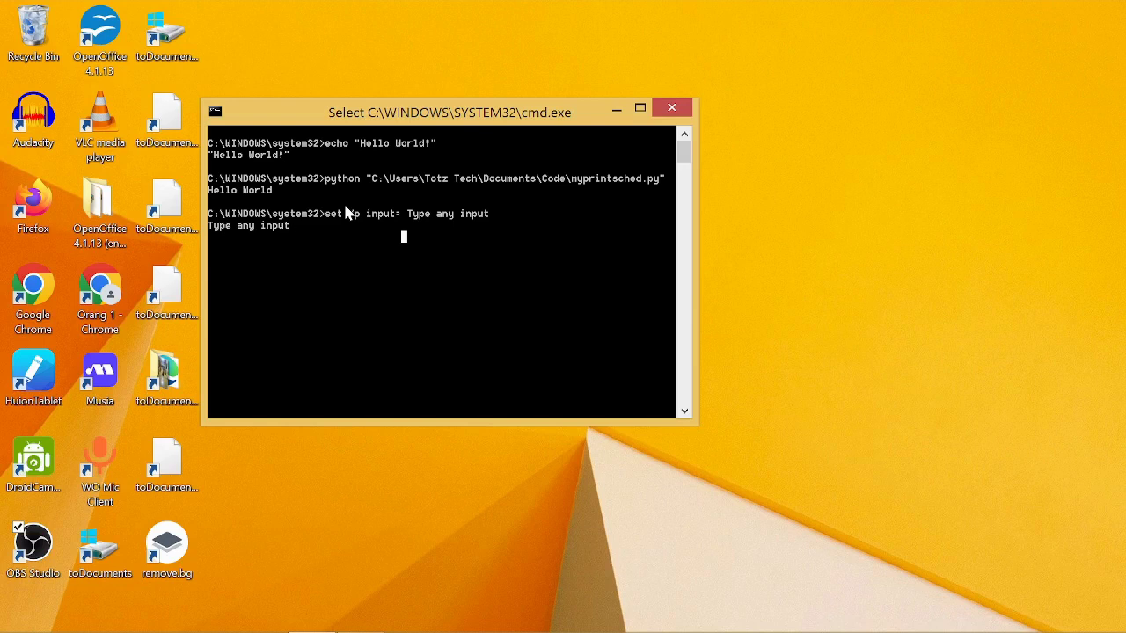
# Step: Switch to File Explorer, open the Code folder in Documents and check its full path
pyautogui.click(114, 615)
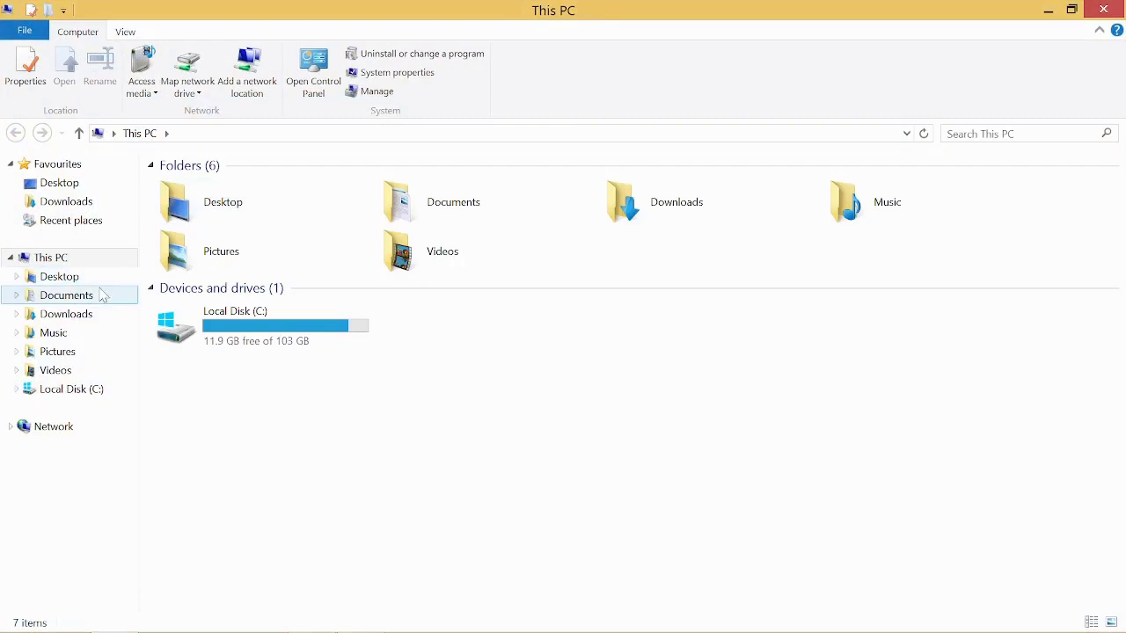
pyautogui.click(101, 296)
pyautogui.doubleClick(201, 222)
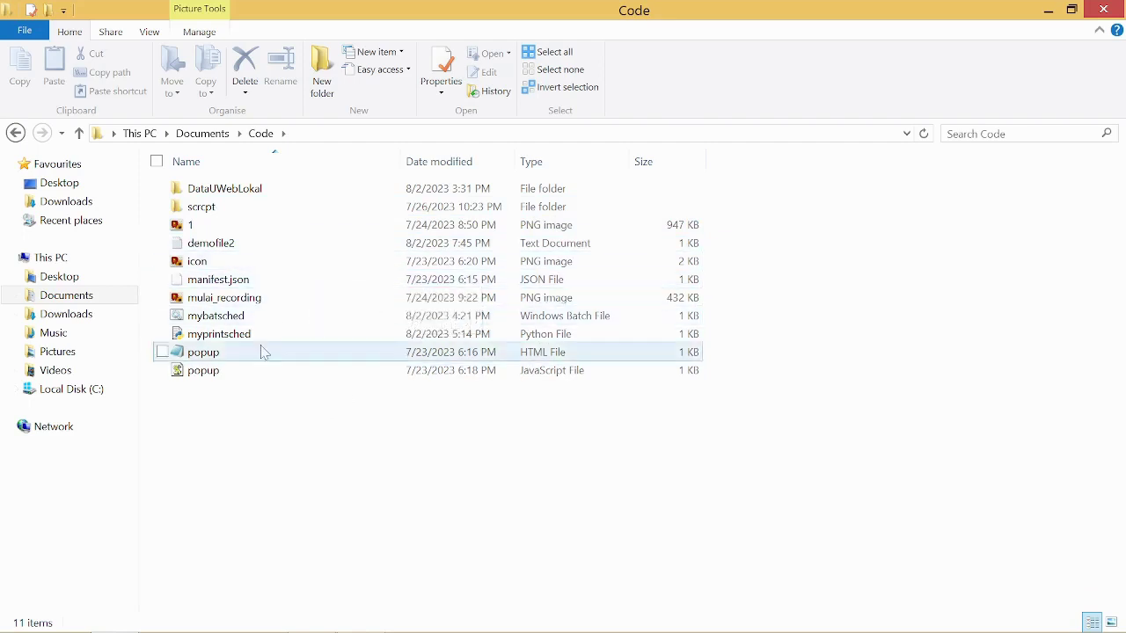
pyautogui.click(313, 133)
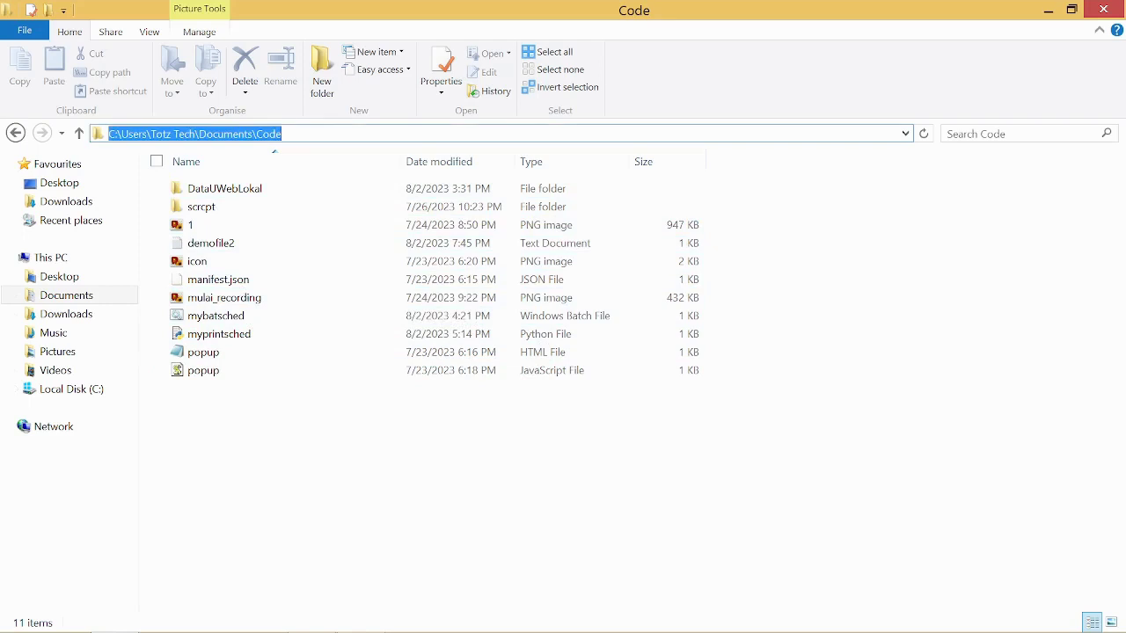
pyautogui.click(400, 377)
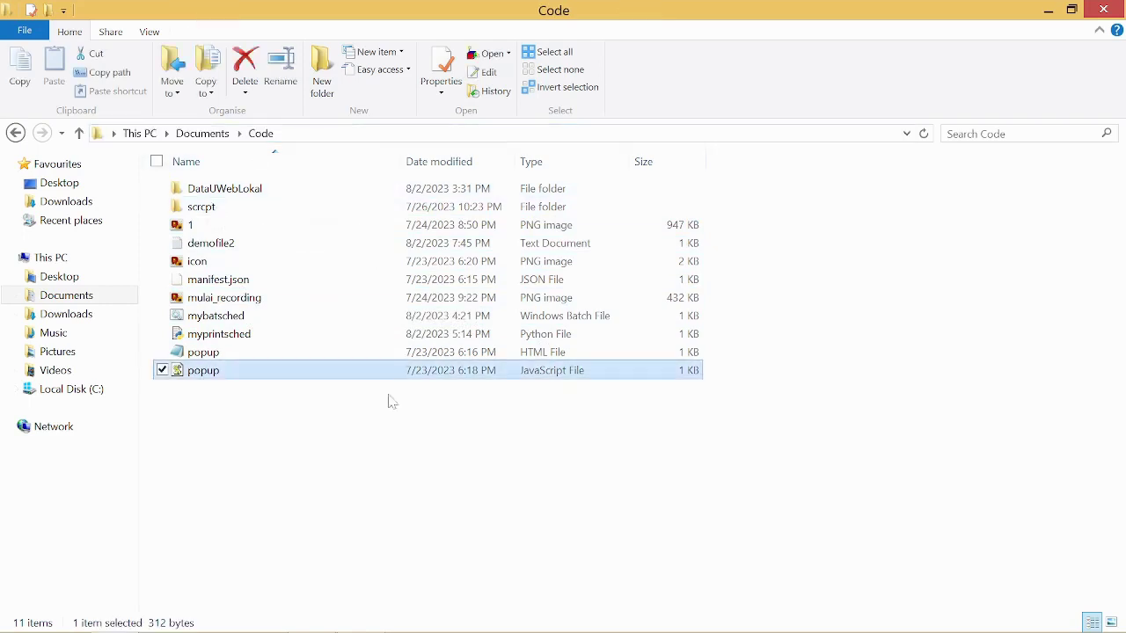
pyautogui.click(327, 490)
# Step: Open the demofile2 text document, read its content and close it
pyautogui.click(214, 248)
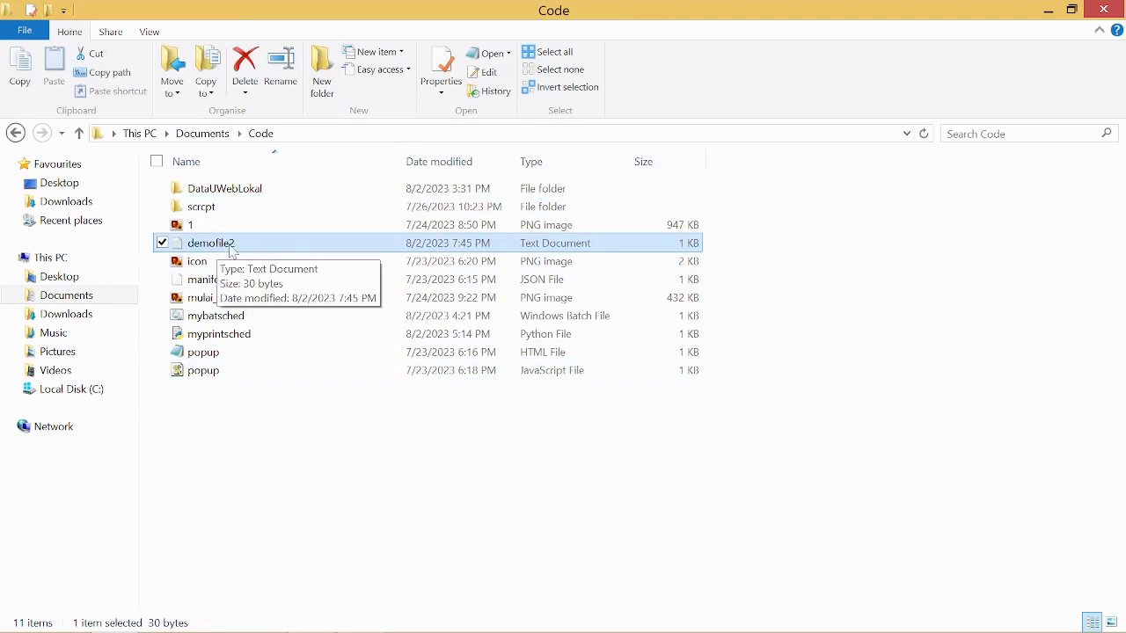
pyautogui.doubleClick(233, 249)
pyautogui.press('End')
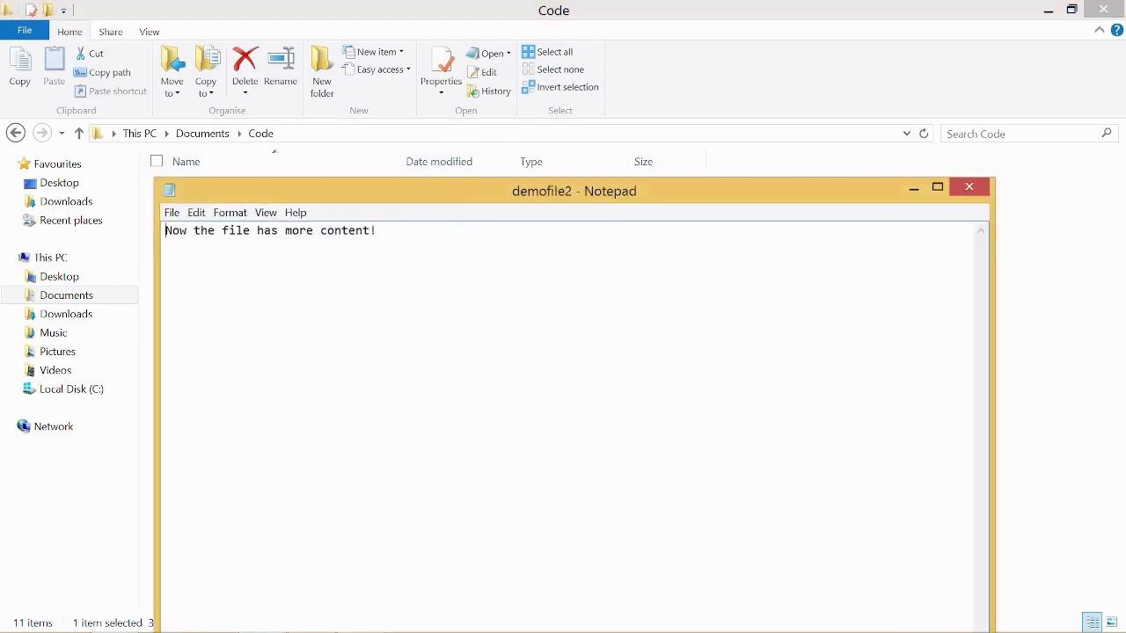
pyautogui.hotkey('ctrl', 'shift', 'Left')
pyautogui.press('End')
pyautogui.click(969, 188)
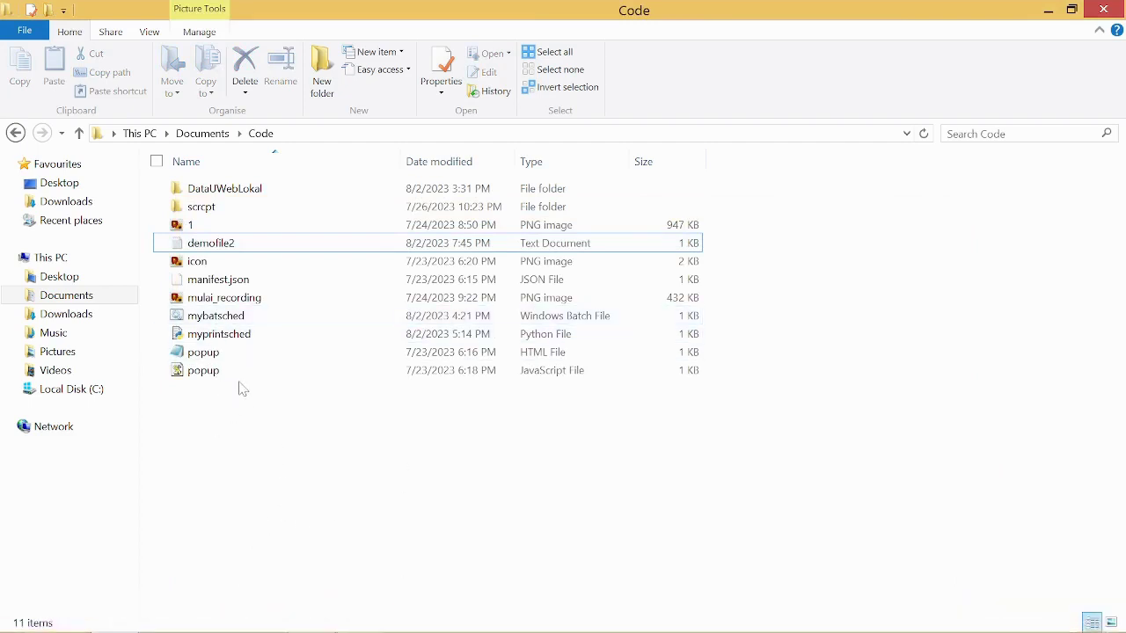
pyautogui.click(234, 340)
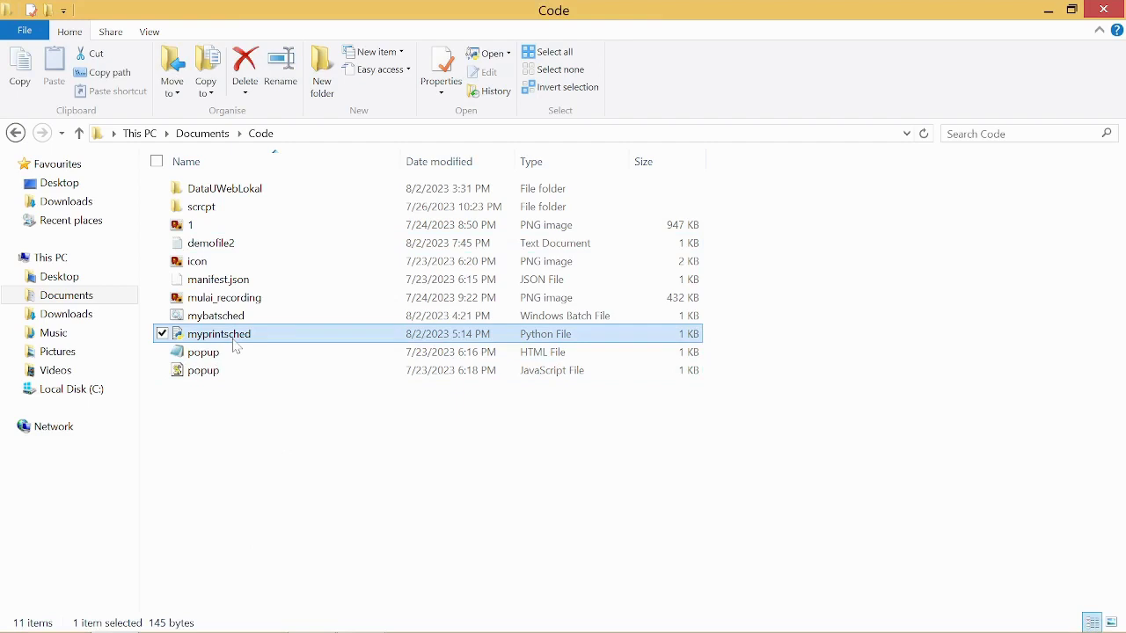
pyautogui.click(238, 489)
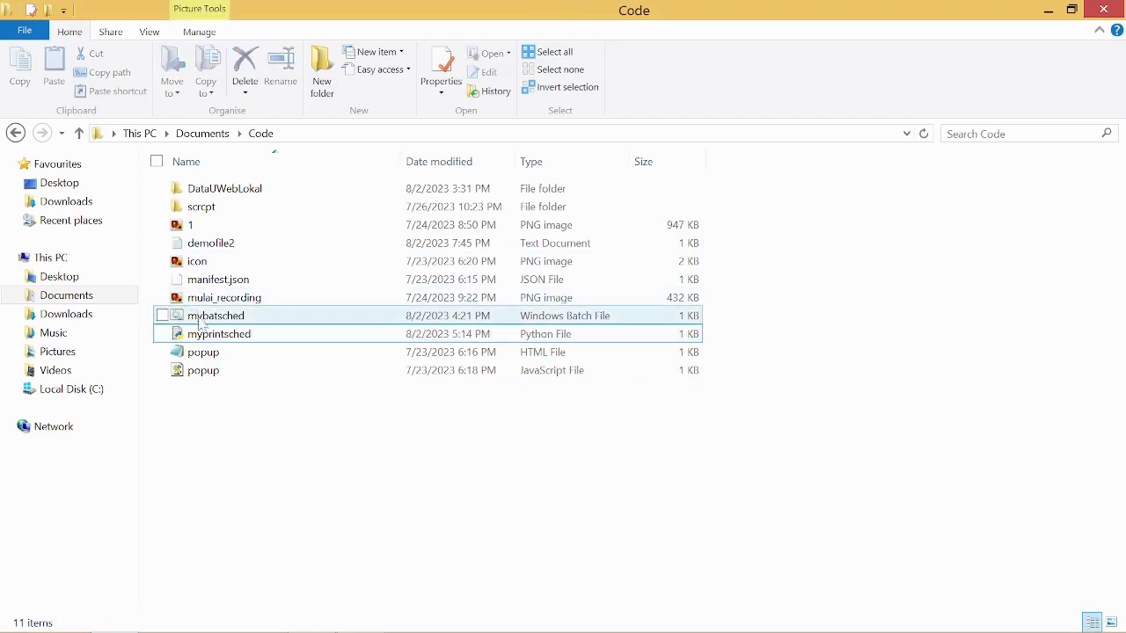
pyautogui.click(208, 319)
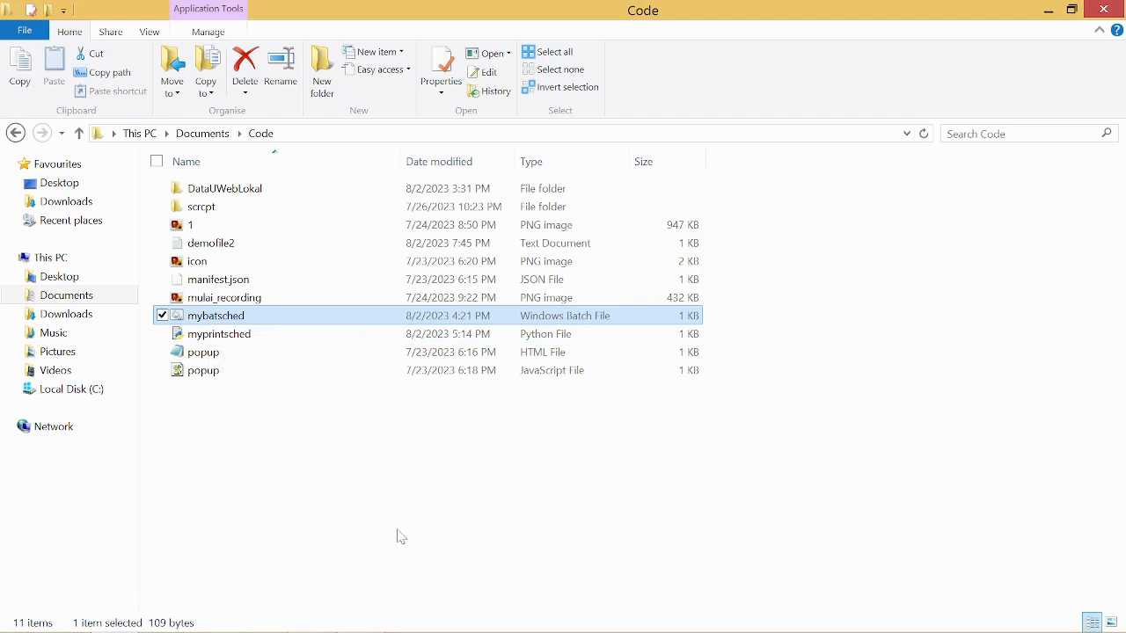
pyautogui.click(417, 469)
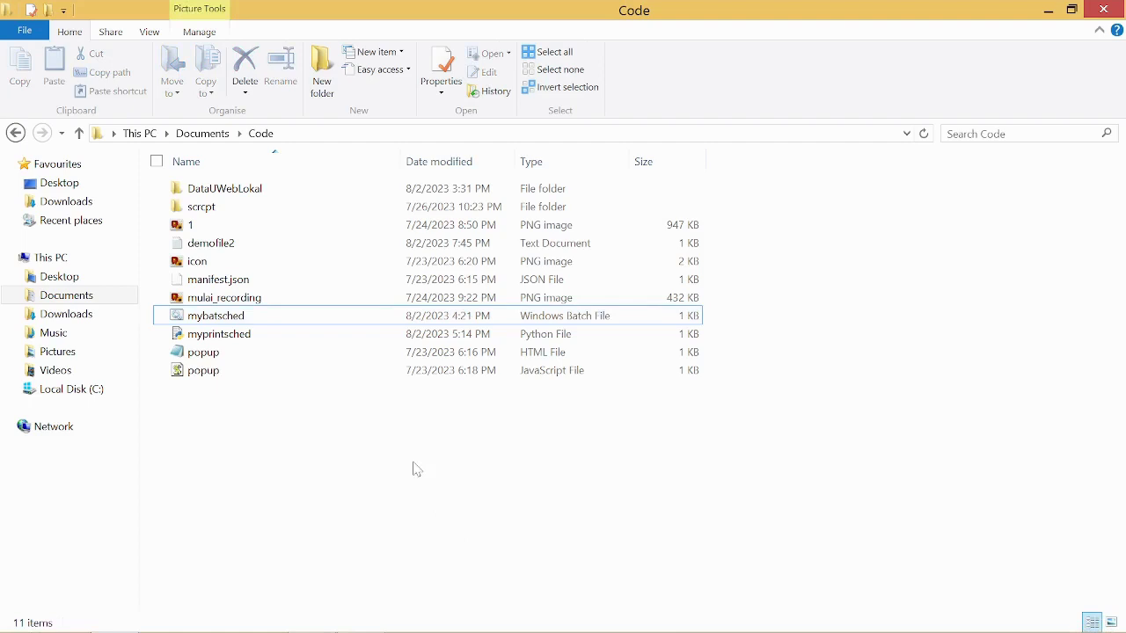